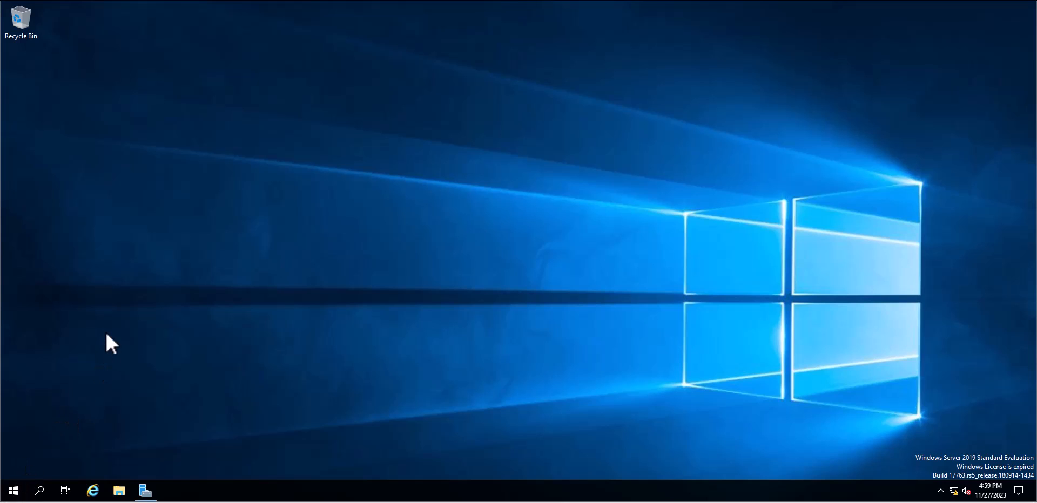
Open the Group Policy Management console with gpmc.msc and widen its console tree
right_click(13, 491)
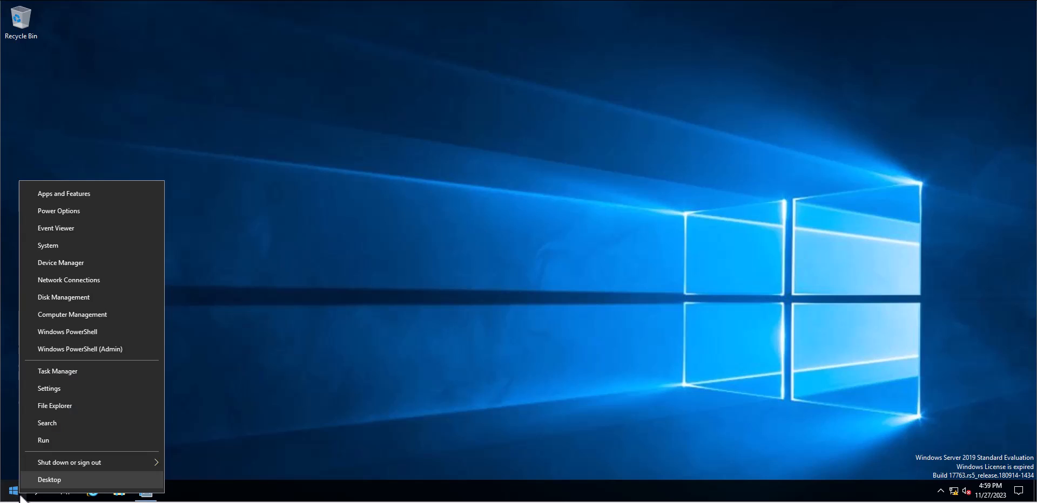
left_click(57, 446)
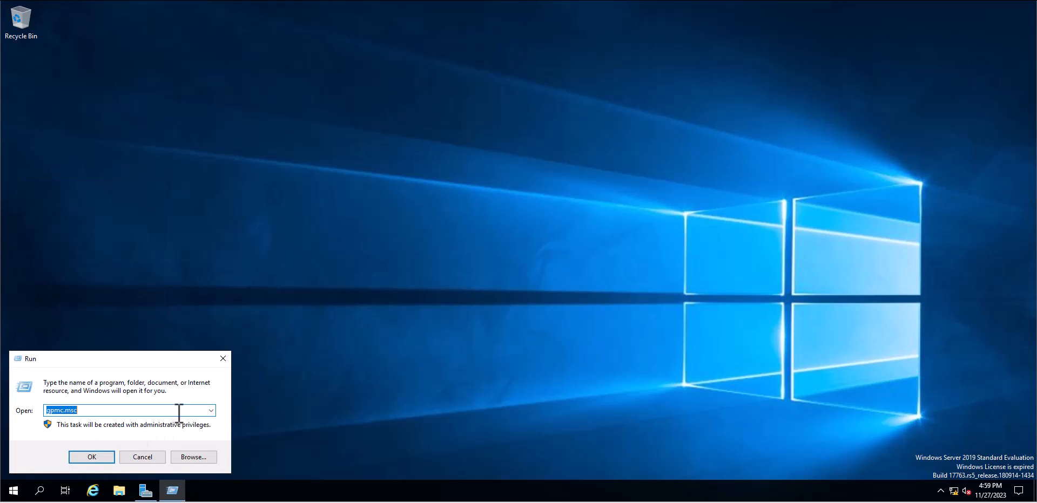
key("Return")
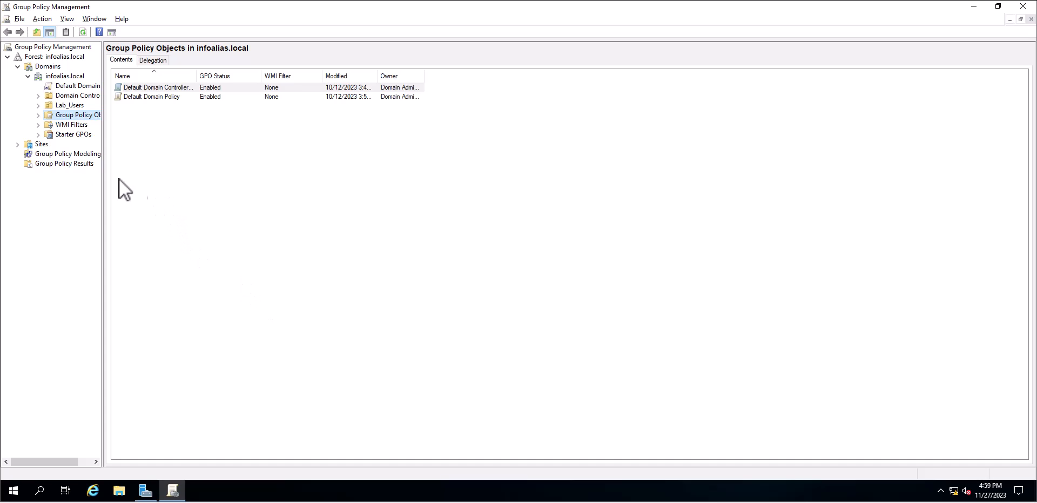
left_click(105, 183)
left_click_drag(103, 185, 181, 198)
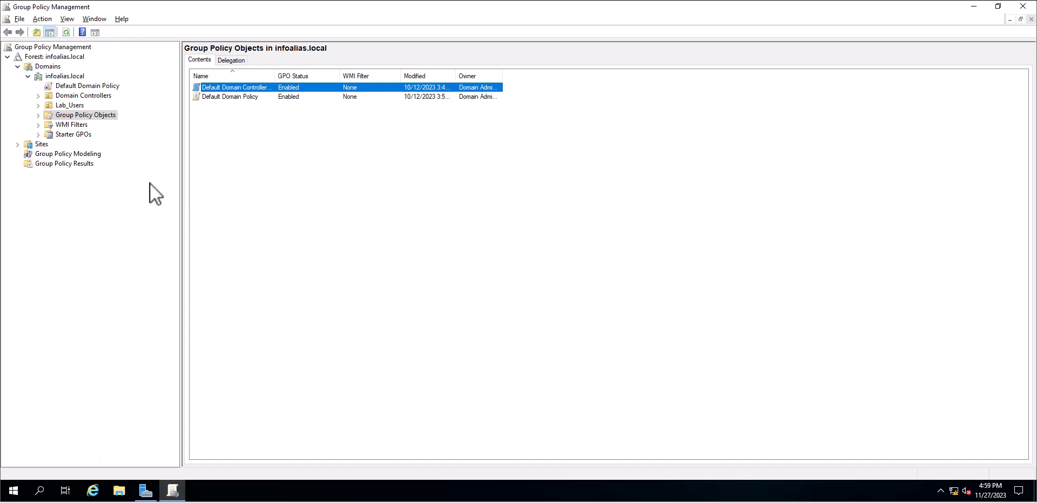
Create a new GPO named Microsoft_Store_Blocking in the domain's Group Policy Objects container
left_click(38, 116)
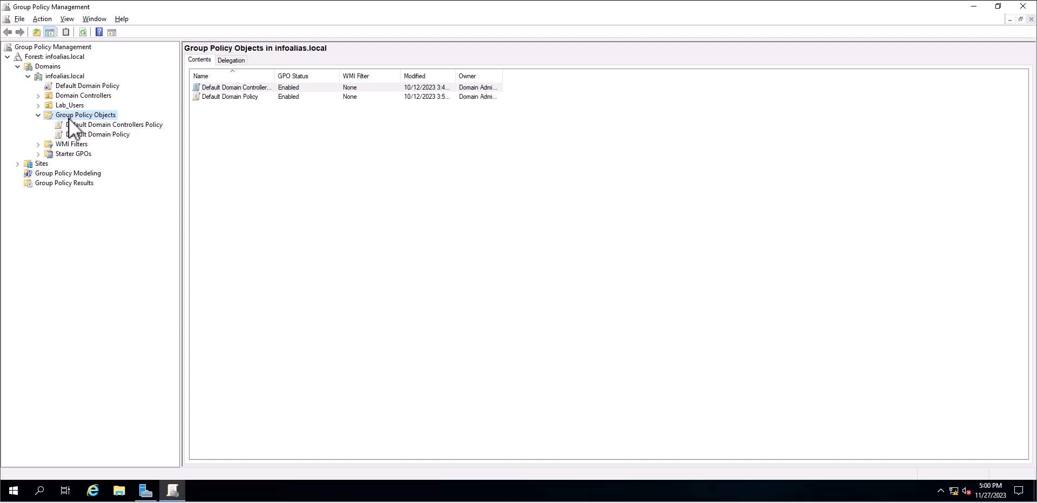
right_click(69, 118)
left_click(92, 127)
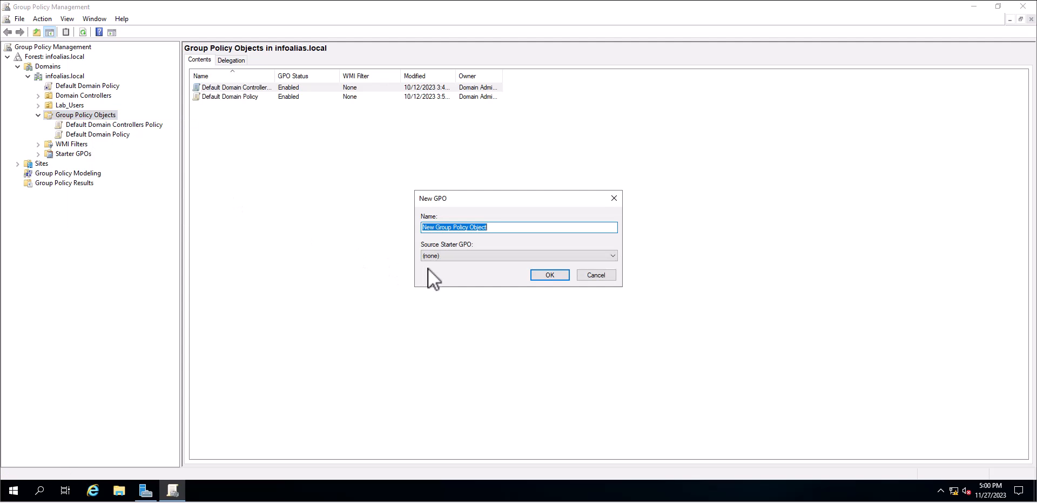
type("Mico")
key("BackSpace")
type("ro")
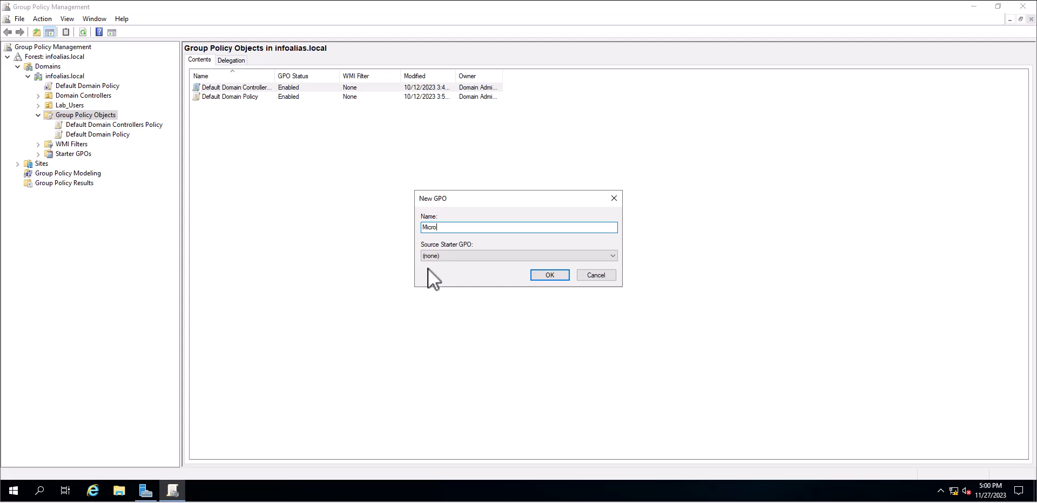
type("soft_Store_Blocking")
left_click(545, 277)
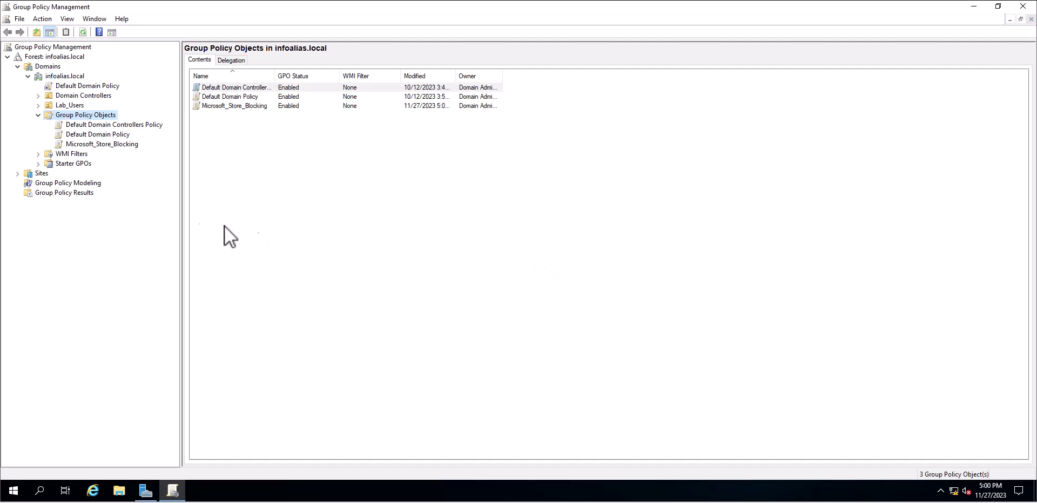
Open the Microsoft_Store_Blocking GPO for editing and create new Software Restriction Policies in the Security Settings of User Configuration's Windows Settings
right_click(96, 144)
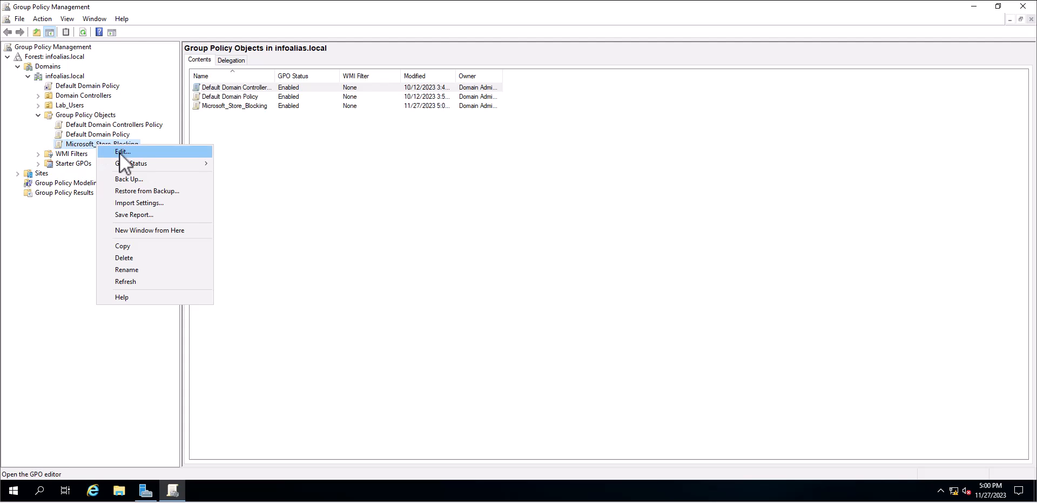
left_click(119, 153)
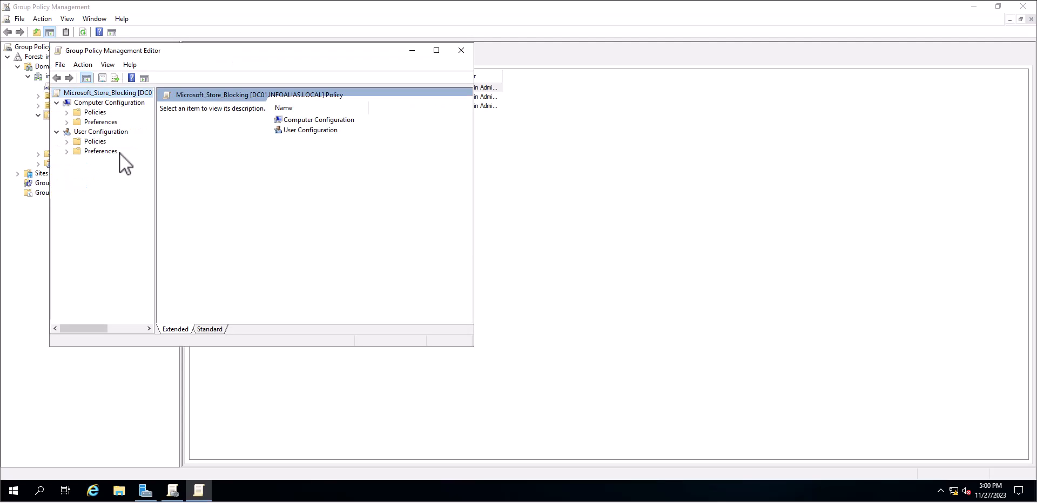
left_click(68, 142)
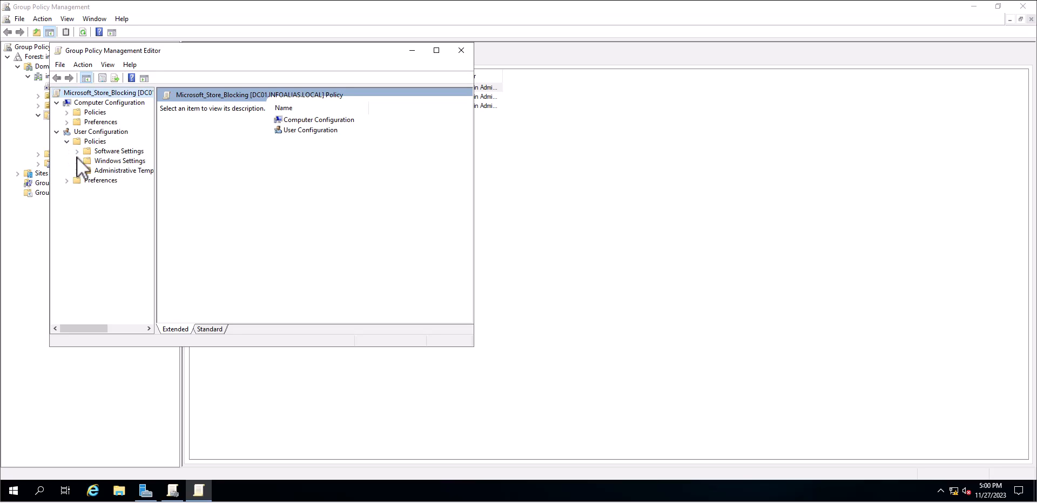
left_click(77, 162)
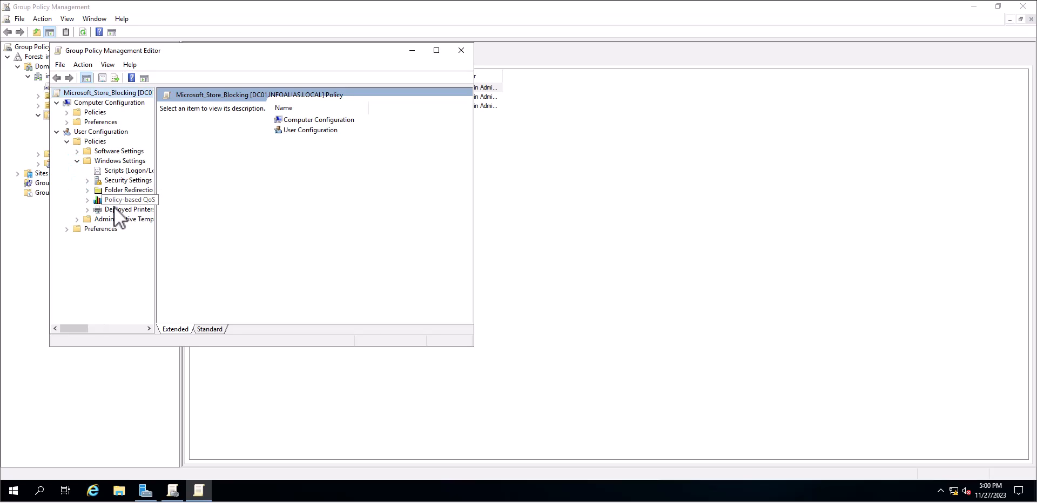
left_click(119, 180)
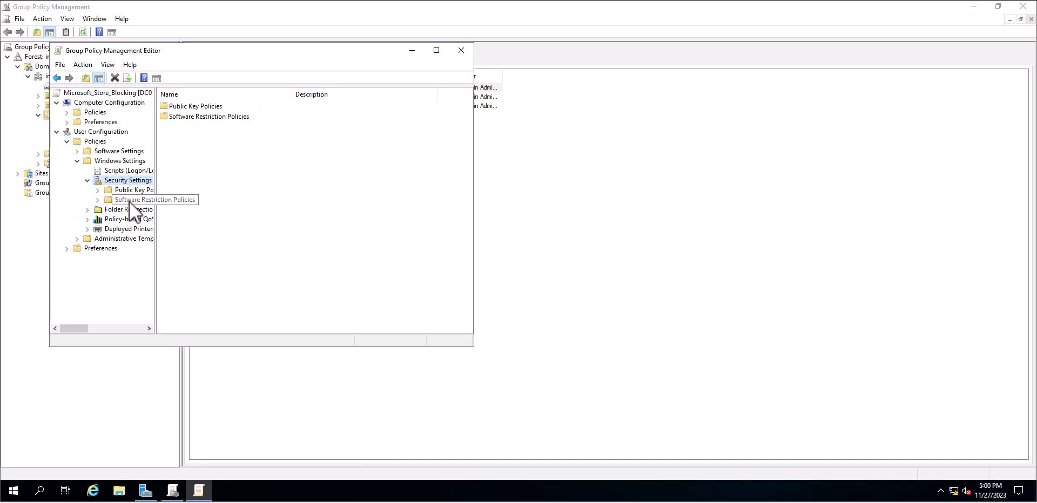
left_click(129, 201)
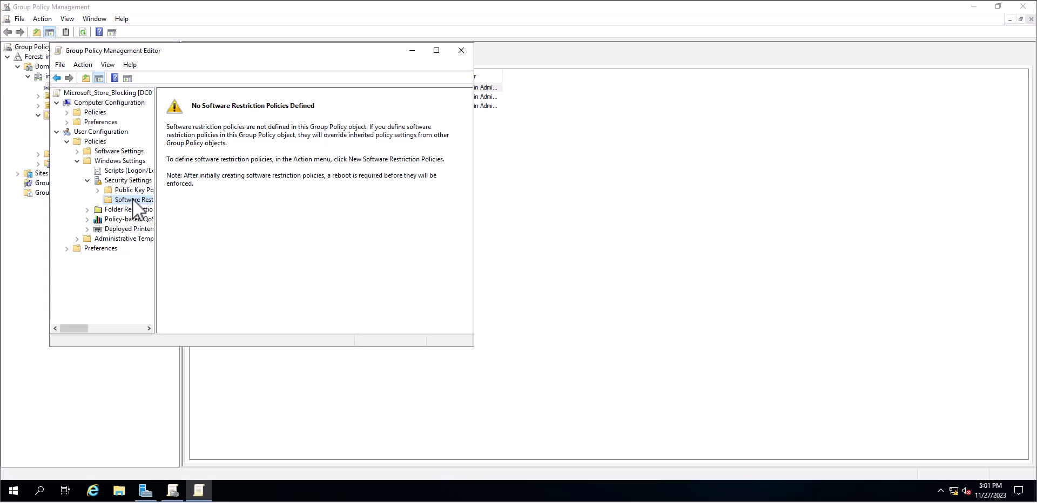
right_click(132, 200)
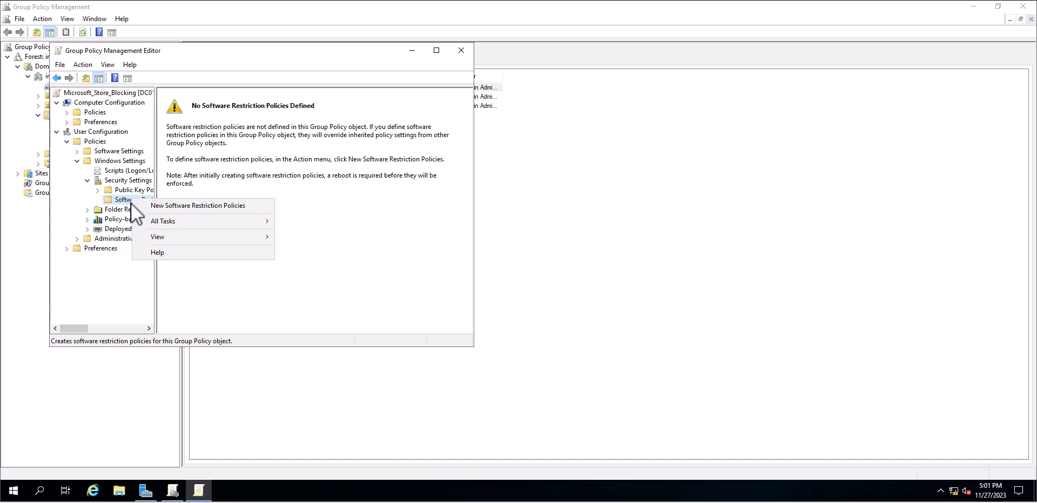
left_click(159, 206)
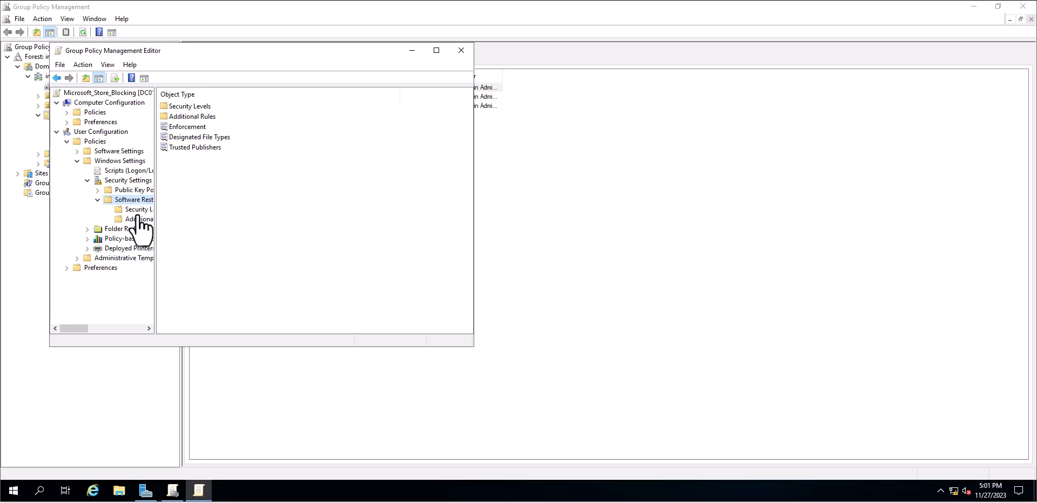
Maximize the editor, widen its tree, and start a new path rule under Additional Rules with the path text %programfiles
left_click(437, 50)
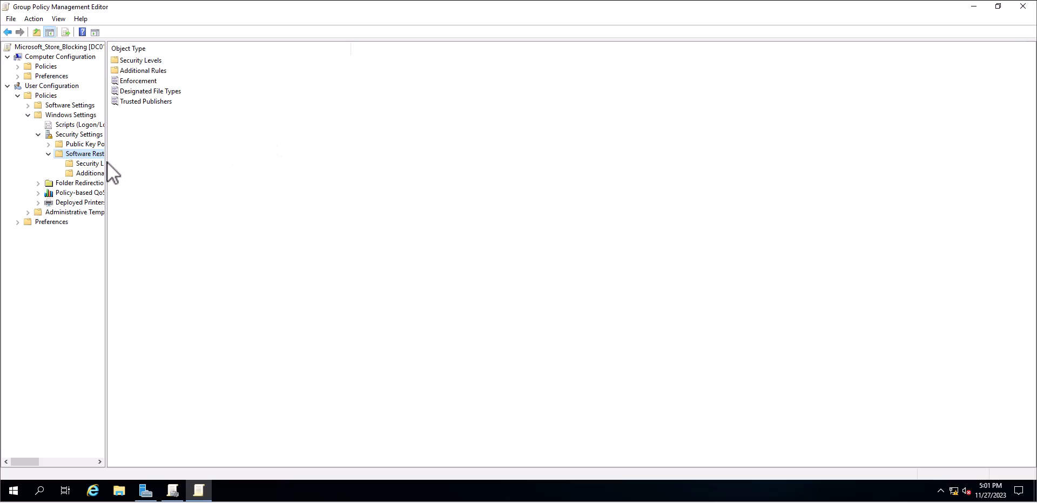
left_click_drag(106, 155, 246, 155)
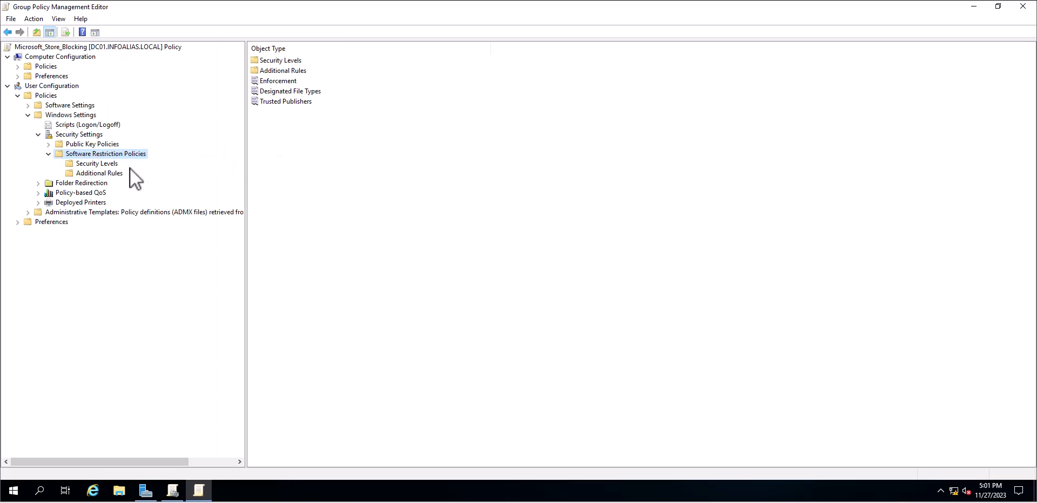
left_click(98, 173)
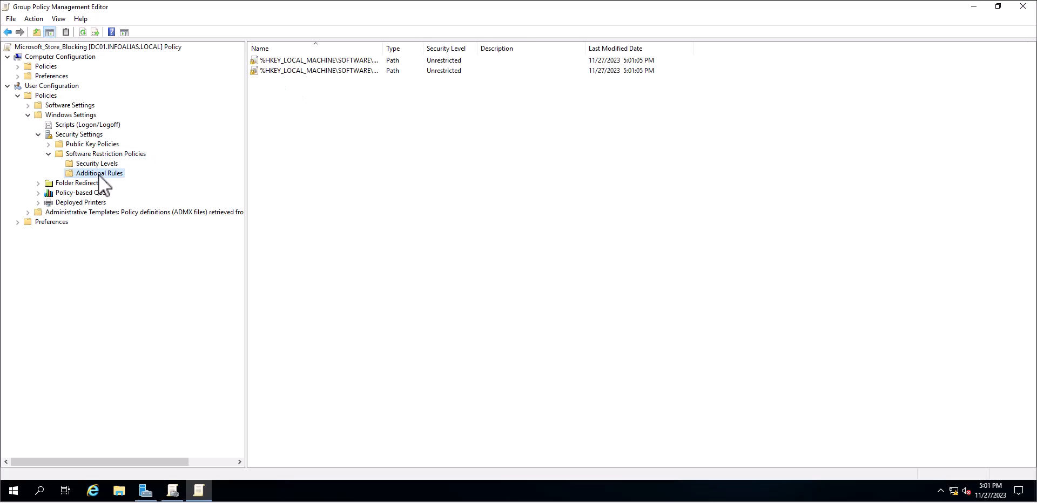
right_click(98, 175)
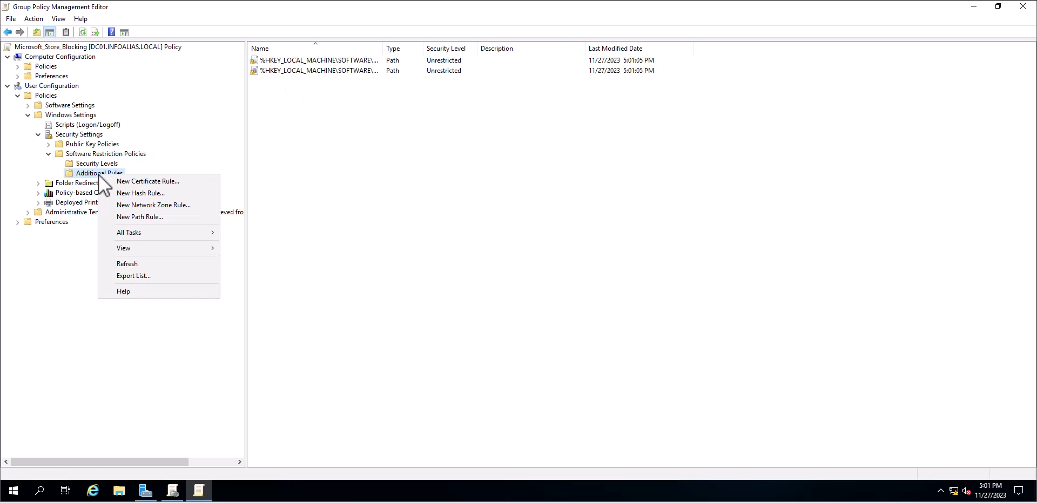
left_click(129, 216)
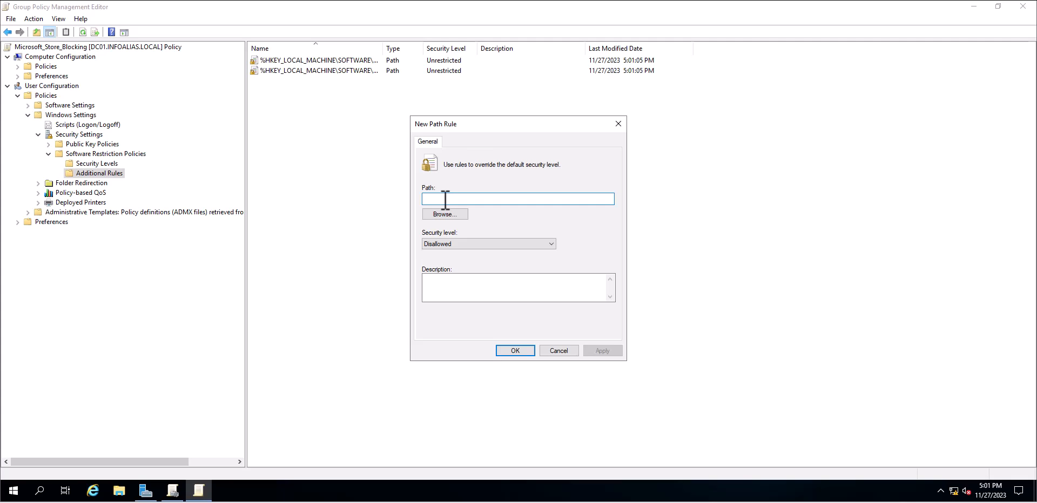
type("%programfiles")
left_click(444, 217)
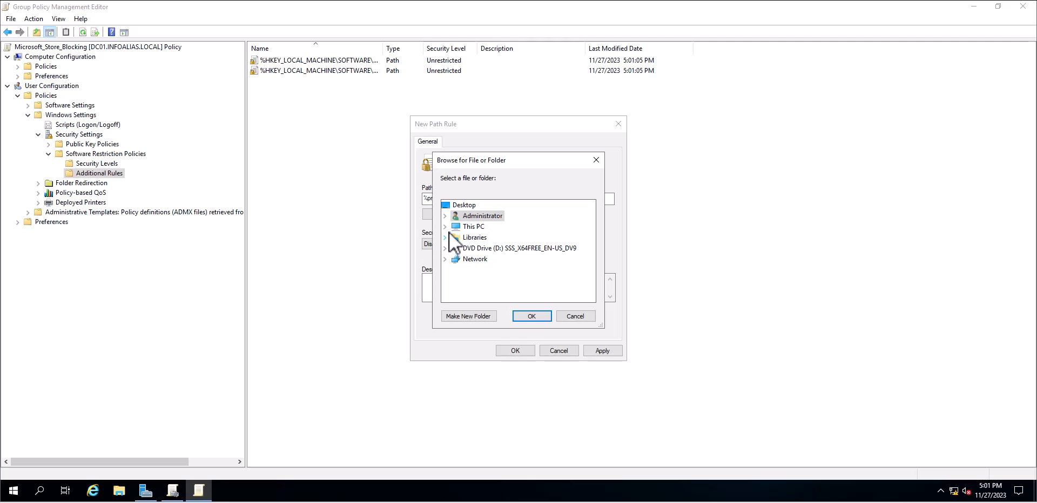
left_click(446, 227)
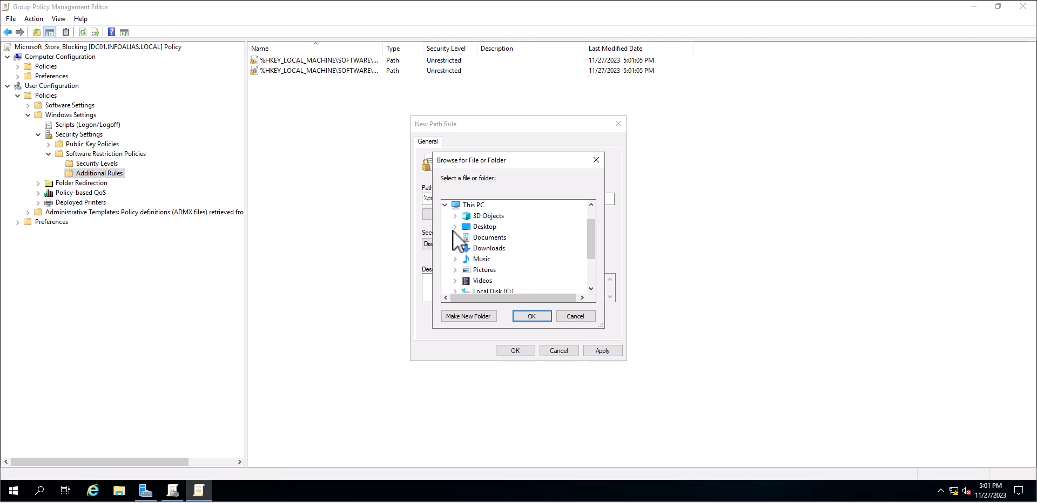
left_click(576, 316)
Complete the new rule's path as %programfiles%\WindowsApps\Microsoft.windowsstore*
left_click(469, 199)
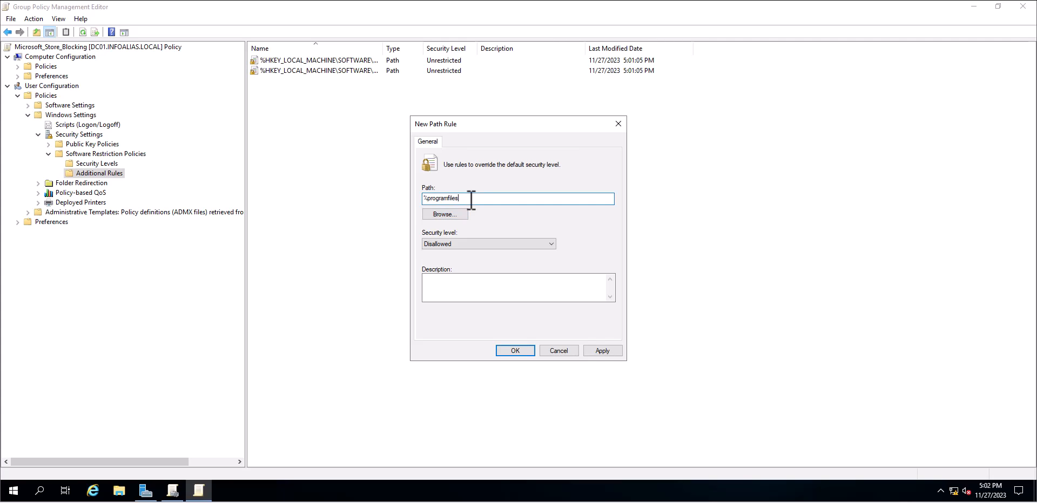
type("%\\WindowsApp")
type("s\\Microsoft.windowsstore*")
Copy the rule's full path into a blank document in Notepad
left_click_drag(568, 198, 391, 198)
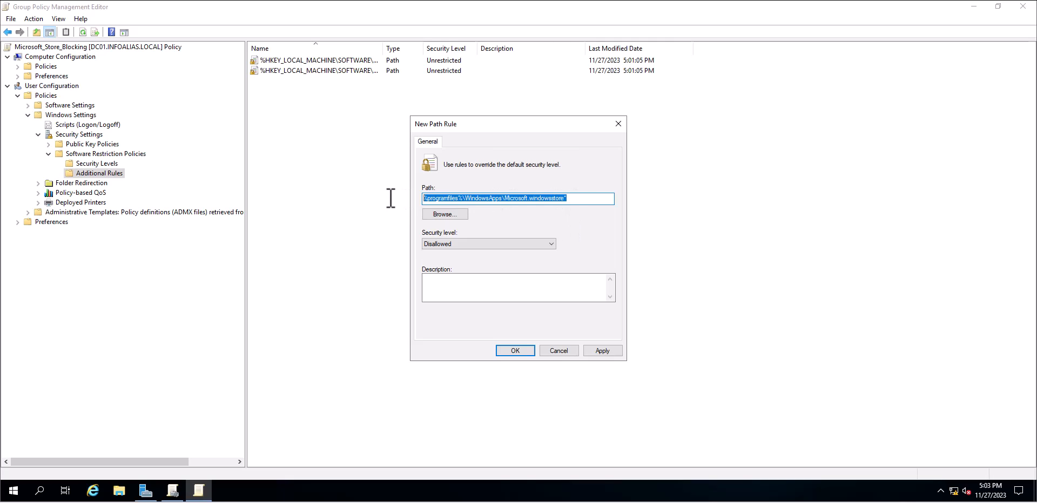
key("ctrl+v")
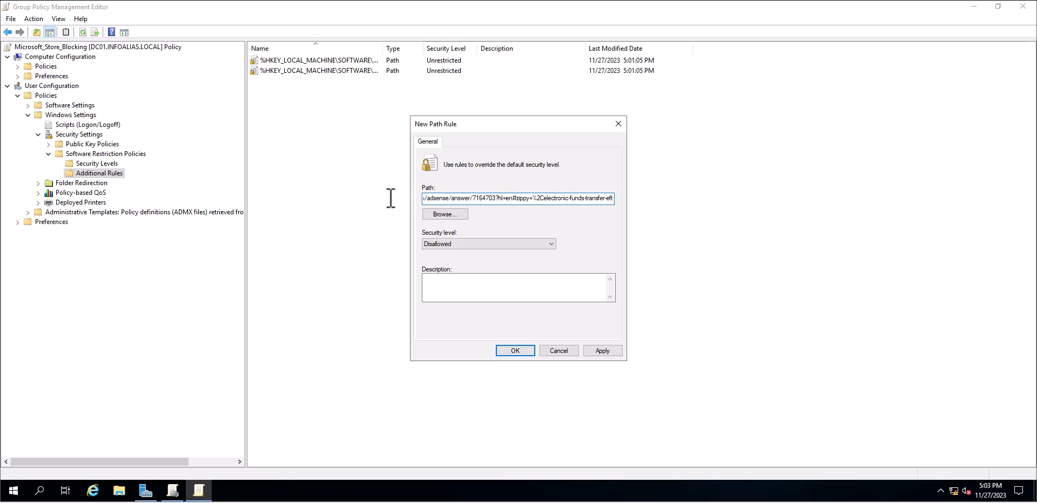
key("ctrl+z")
key("ctrl+c")
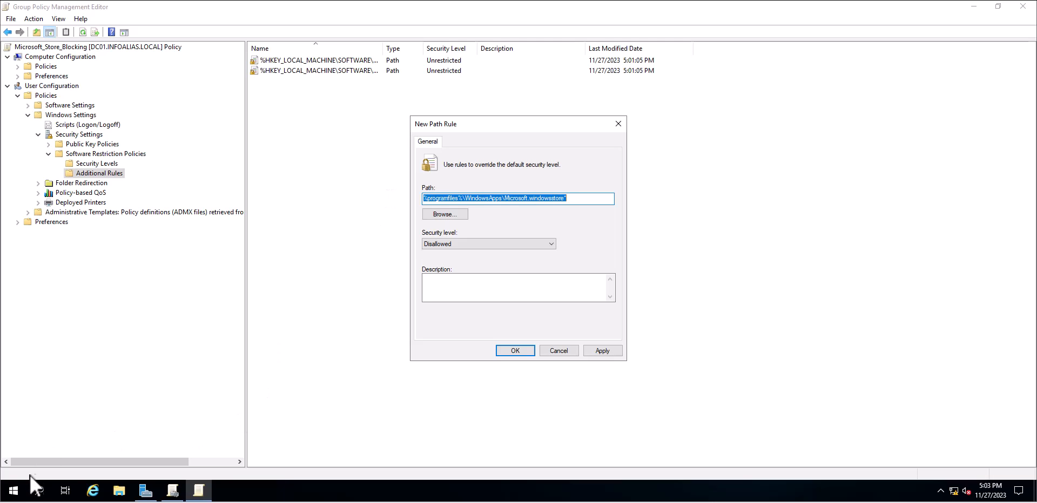
right_click(13, 490)
left_click(46, 442)
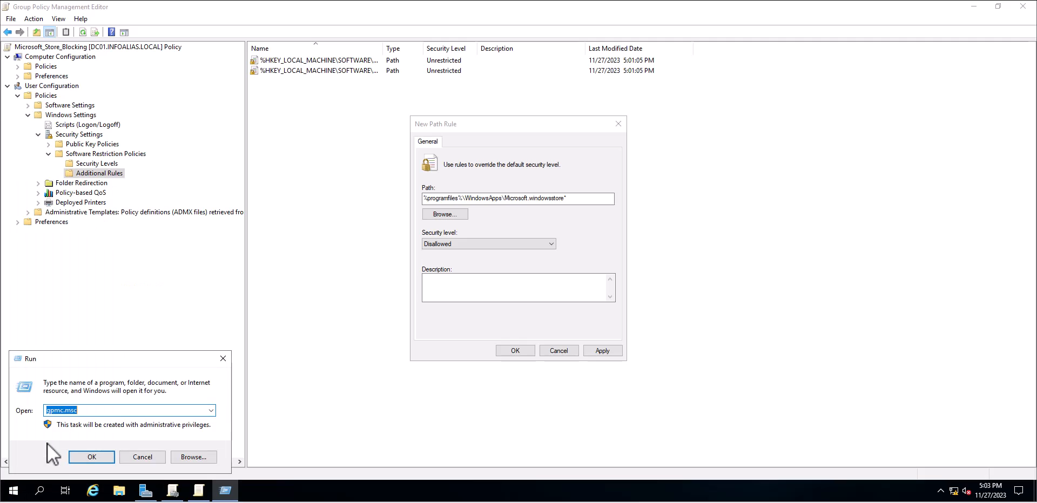
type("notepad")
key("Return")
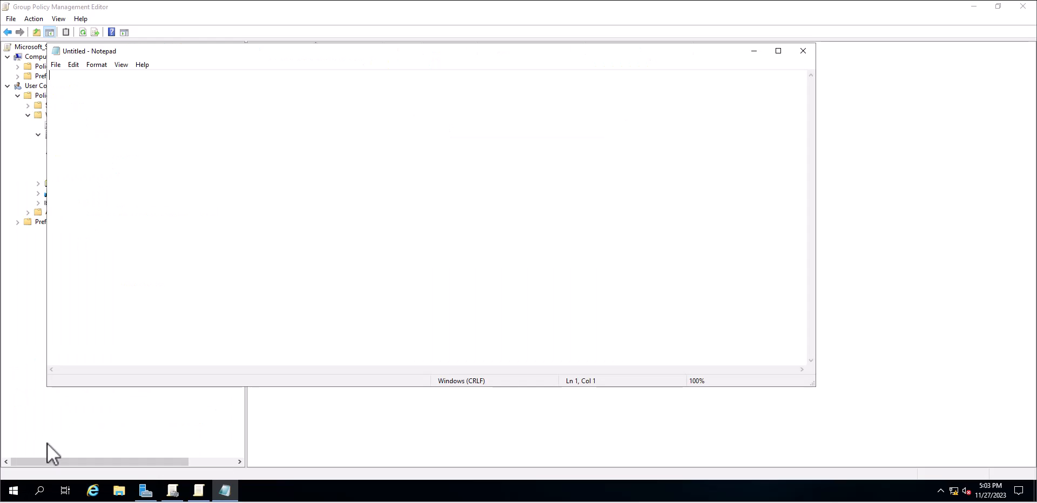
key("ctrl+v")
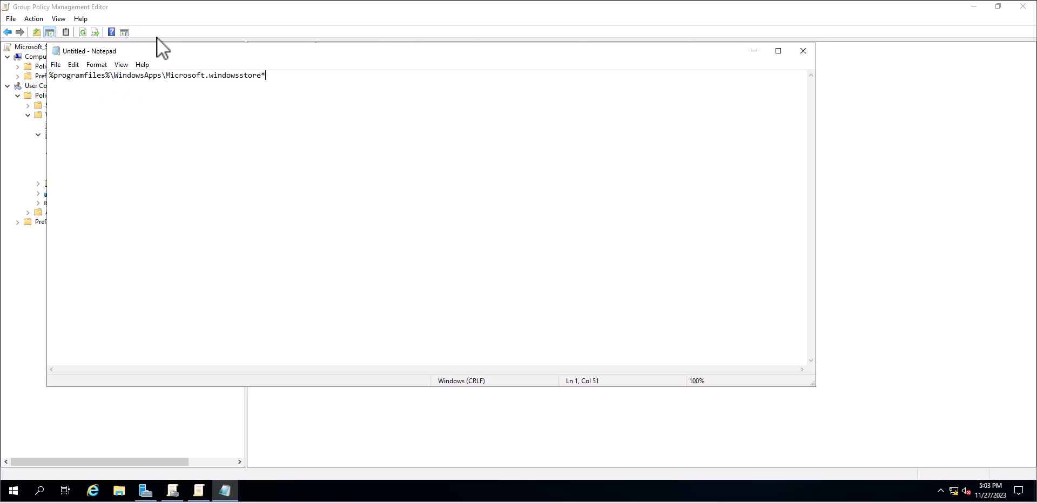
Move the Notepad window below the New Path Rule dialog so it no longer covers the dialog
left_click_drag(163, 51, 334, 169)
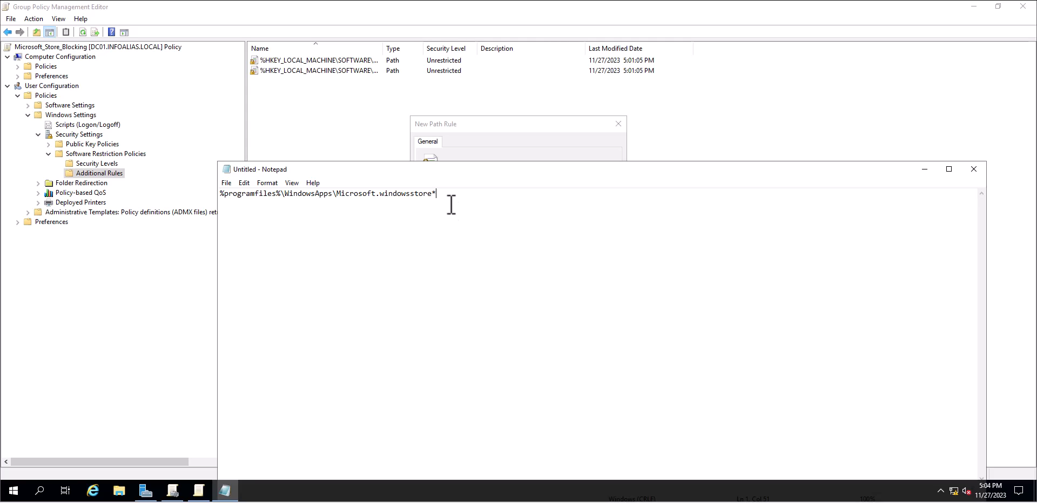
left_click_drag(461, 176, 595, 187)
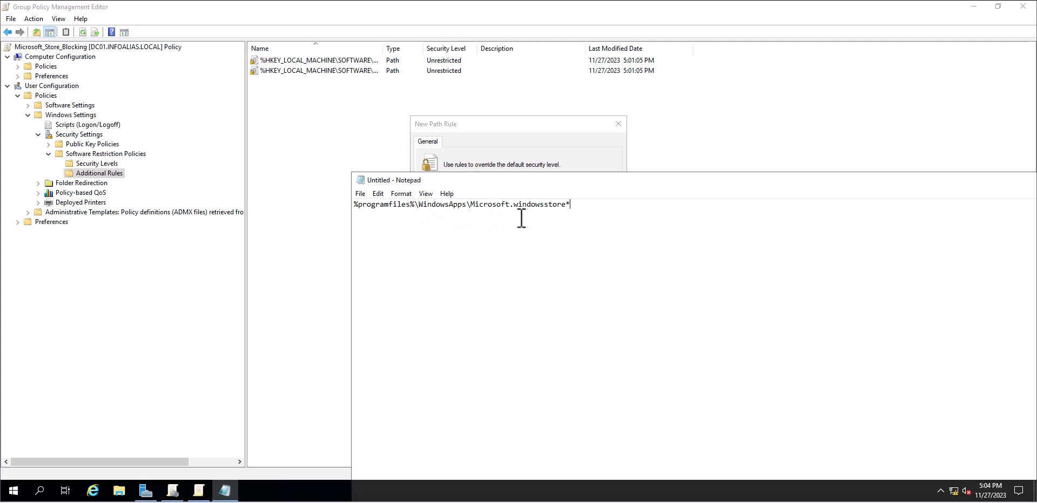
left_click_drag(482, 183, 414, 449)
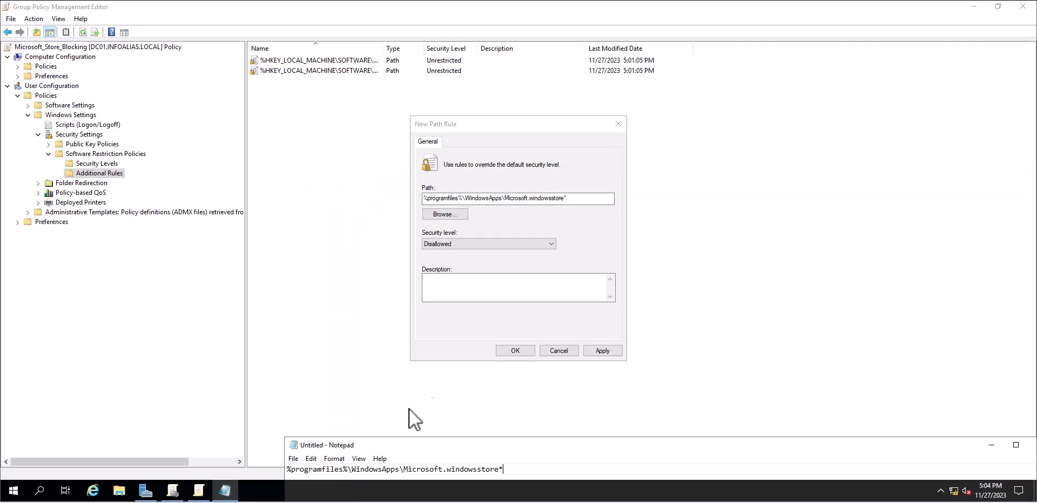
Apply the path rule and enter the description "Blocking Microsoft Store"
left_click(603, 352)
left_click(462, 290)
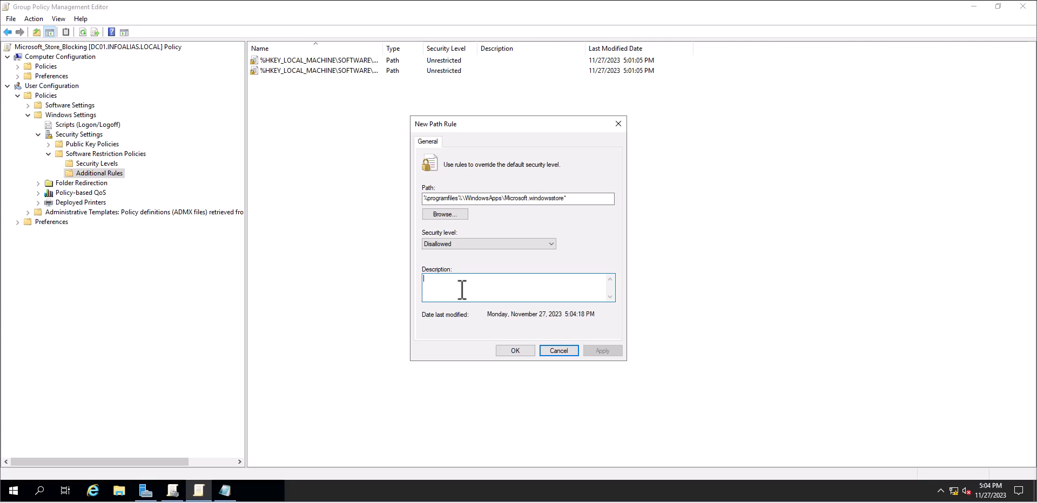
type("Blocking Microsoft Store")
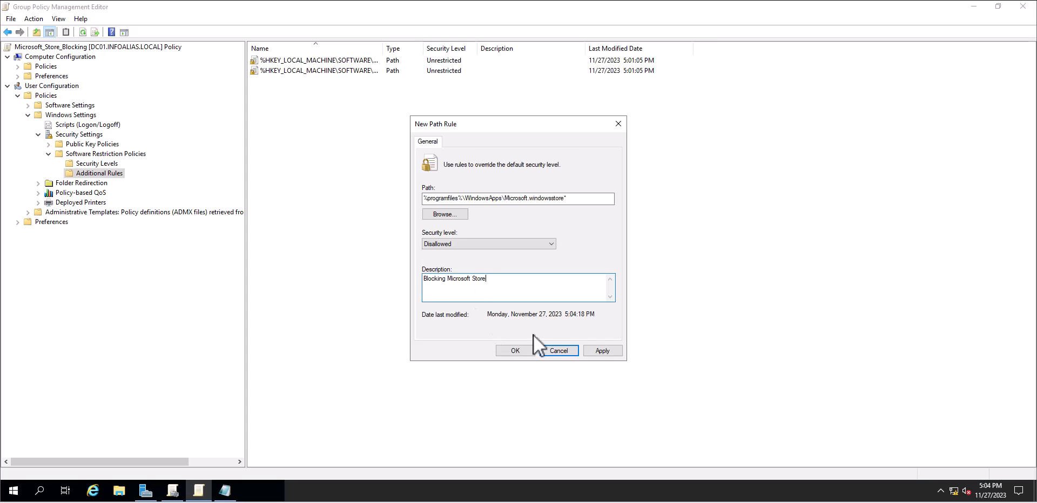
Apply and save the new Microsoft Store path rule, and close the Group Policy Management Editor
left_click(602, 350)
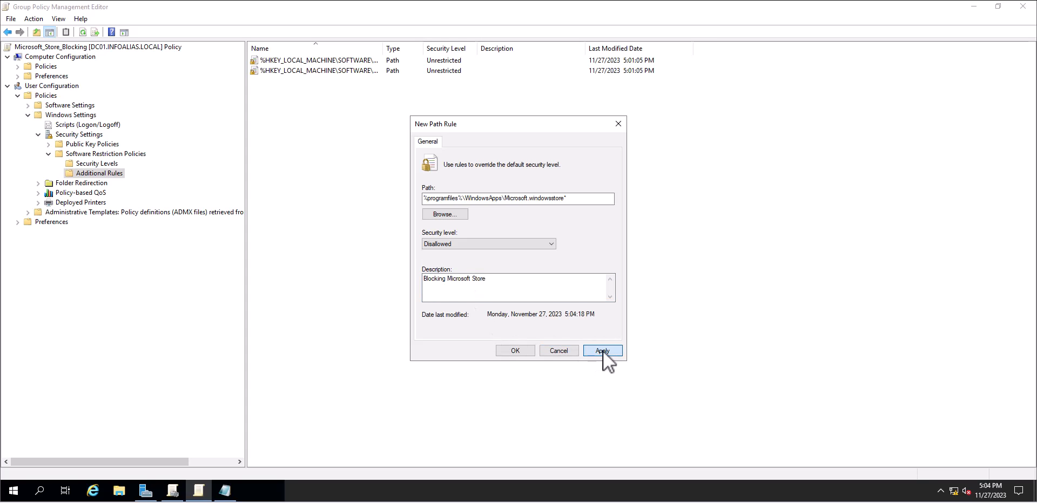
left_click(500, 351)
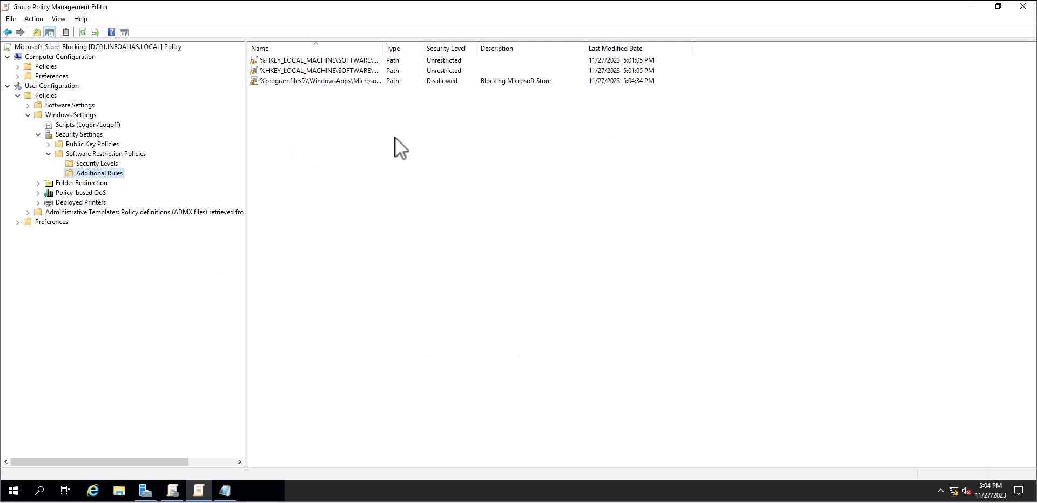
left_click(1022, 7)
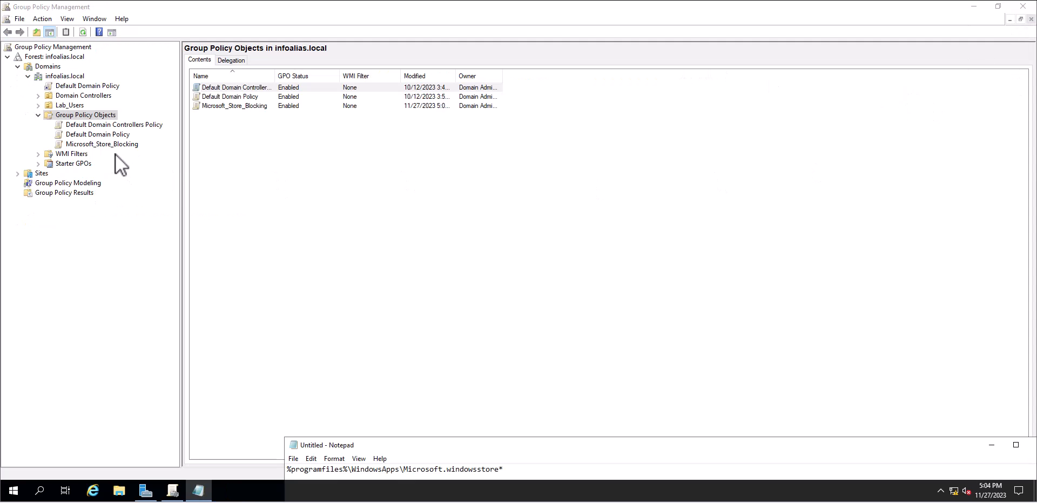
Review the settings report of the Microsoft_Store_Blocking GPO down to its software restriction path rules
left_click(95, 145)
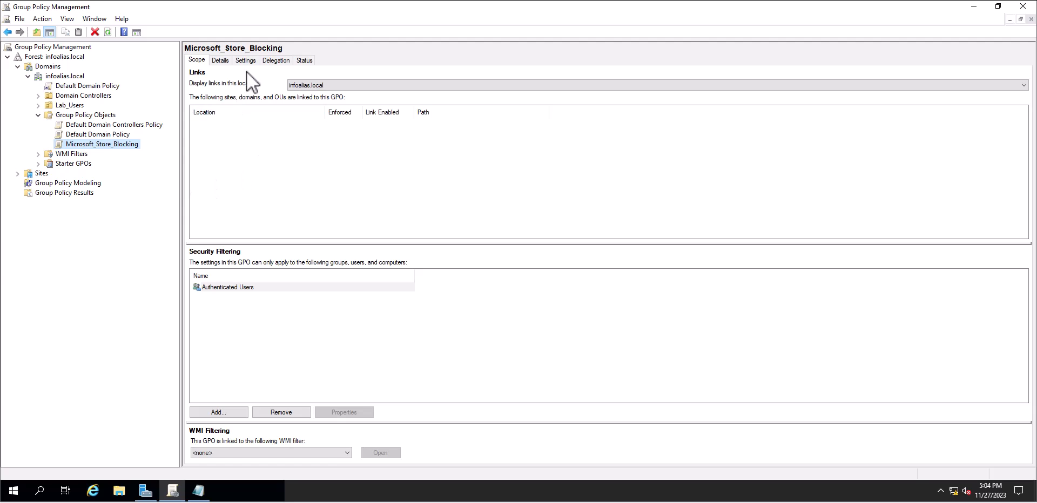
left_click(247, 60)
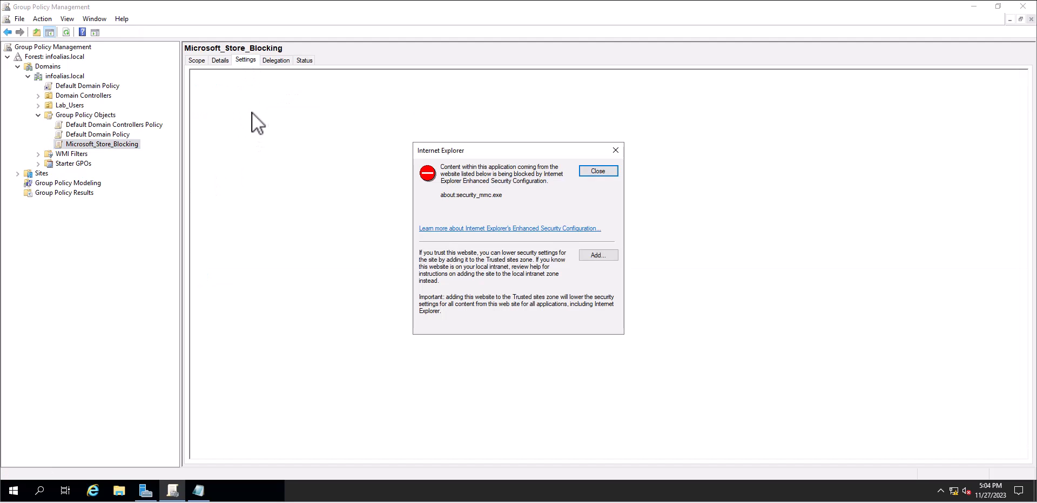
left_click(598, 171)
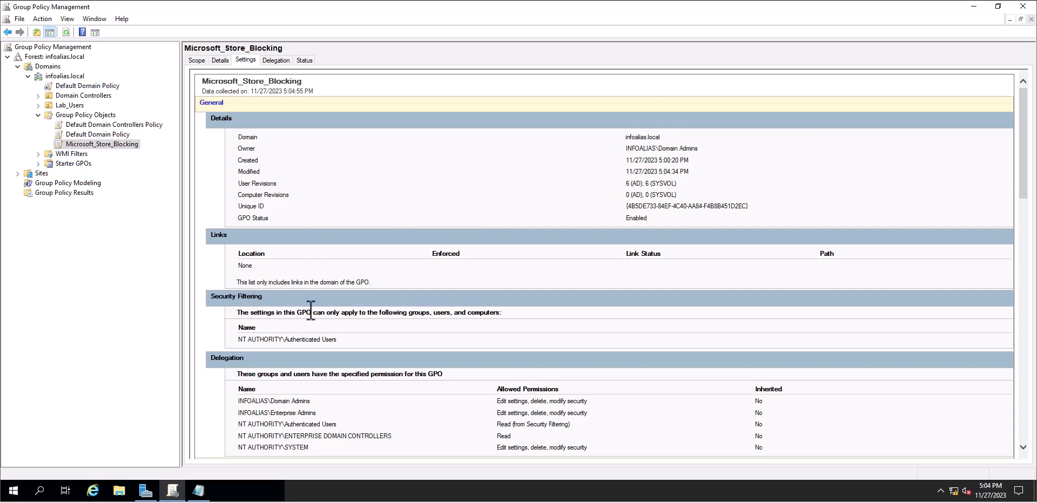
scroll(302, 309, "down", 20)
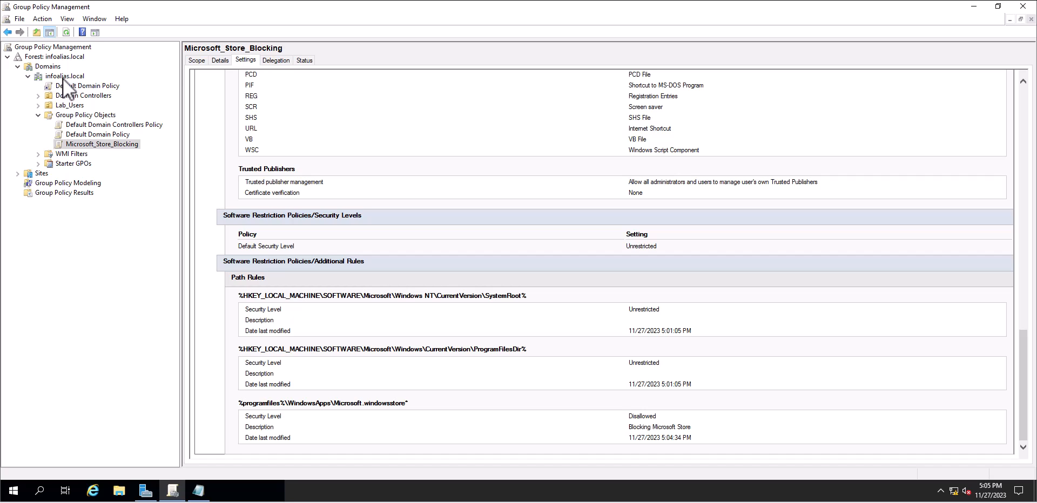
Link the existing Microsoft_Store_Blocking GPO to the infoalias.local domain and dismiss the Internet Explorer security notice
right_click(99, 147)
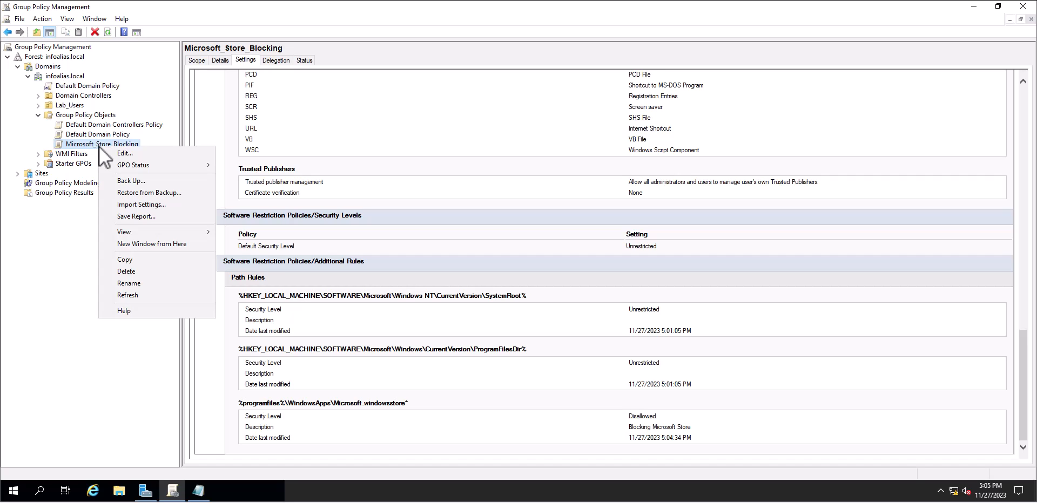
key("Escape")
right_click(68, 76)
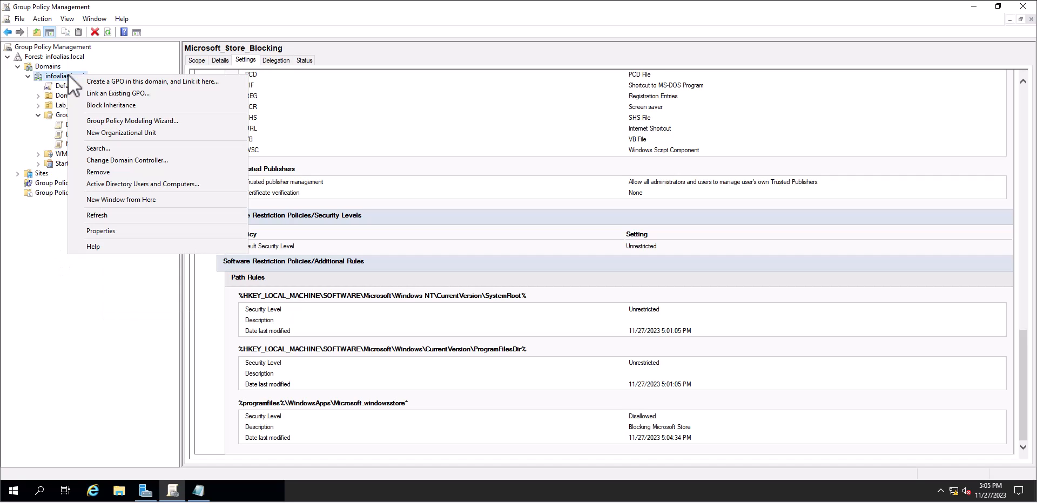
left_click(90, 93)
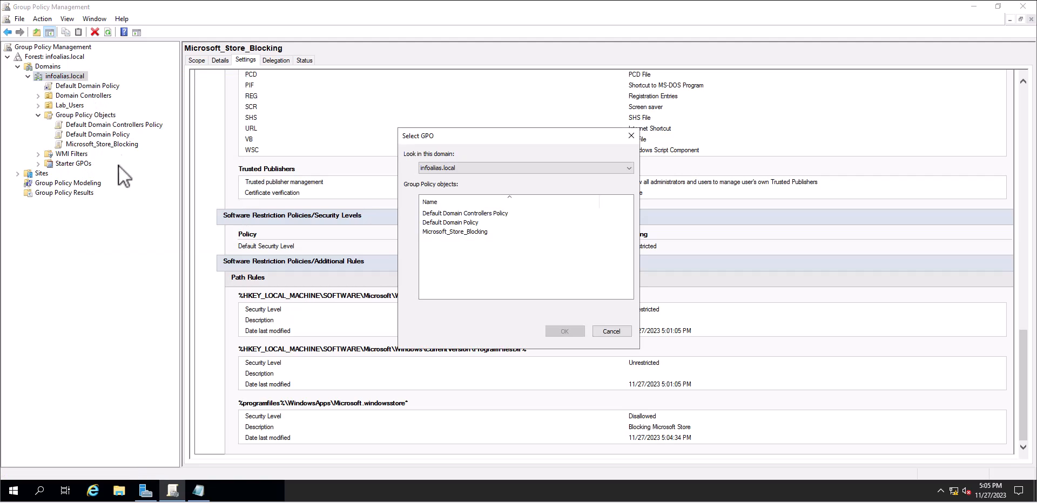
left_click(450, 231)
left_click(567, 332)
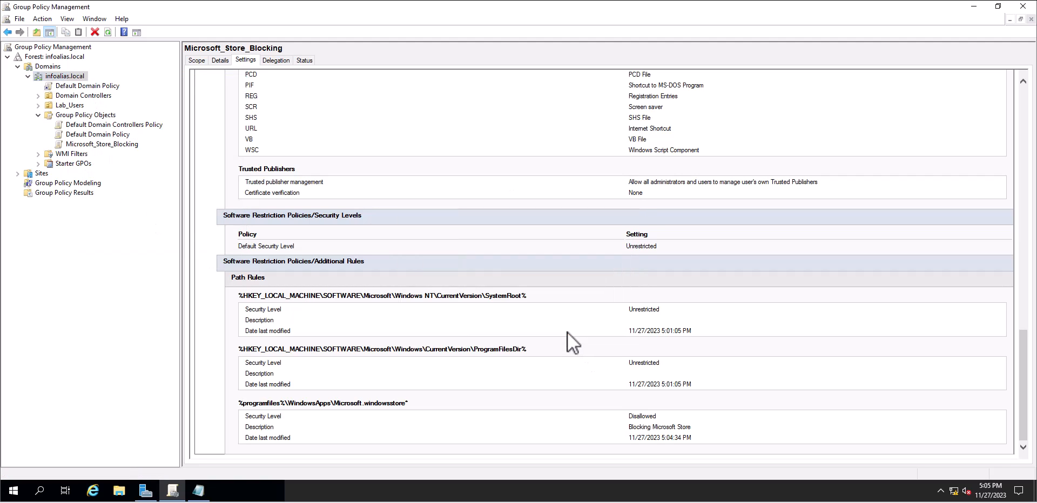
left_click(599, 172)
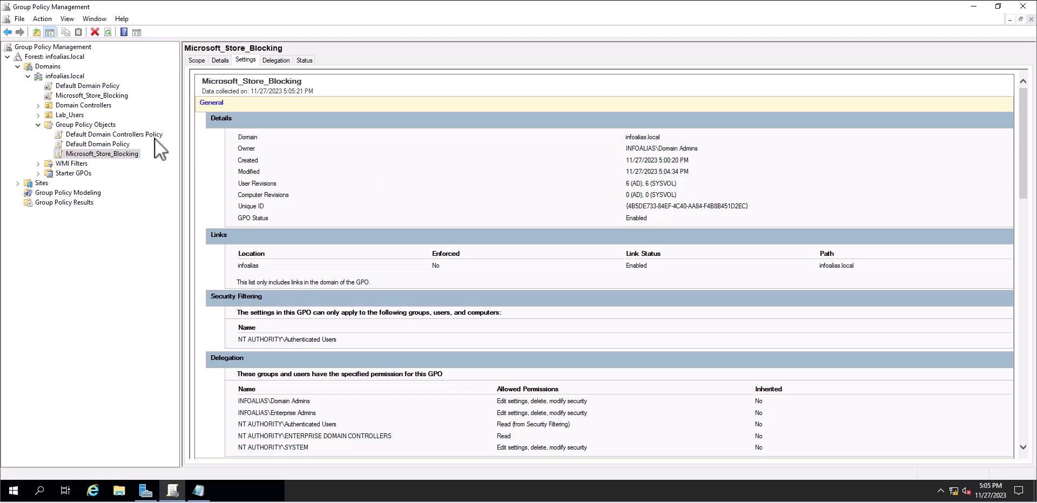
Switch to the Windows client machine and sign in as user1 with the account password
left_click(265, 7)
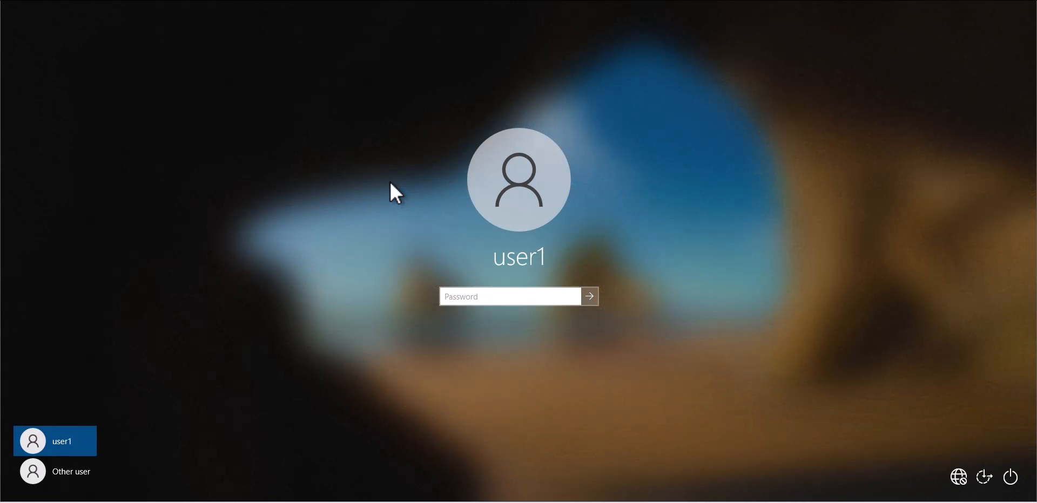
type("***********")
key("Return")
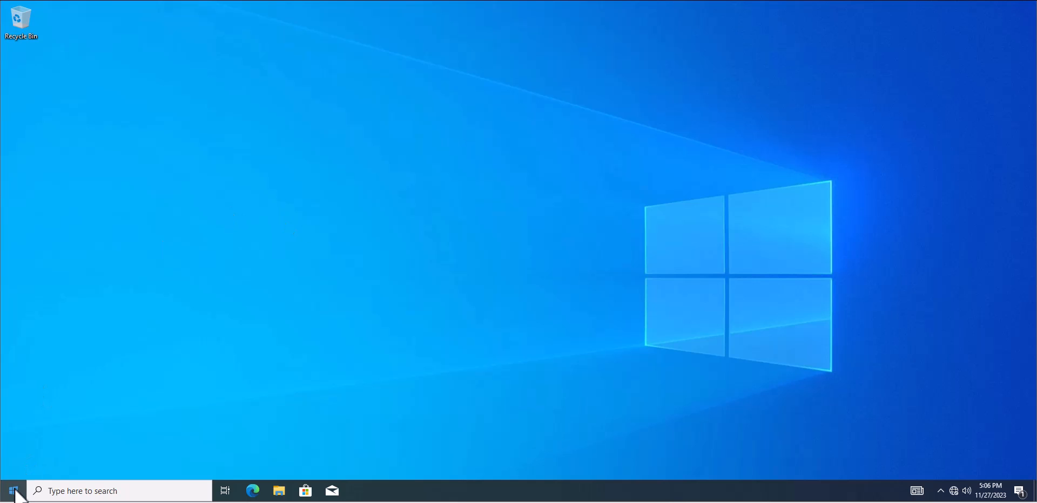
right_click(15, 492)
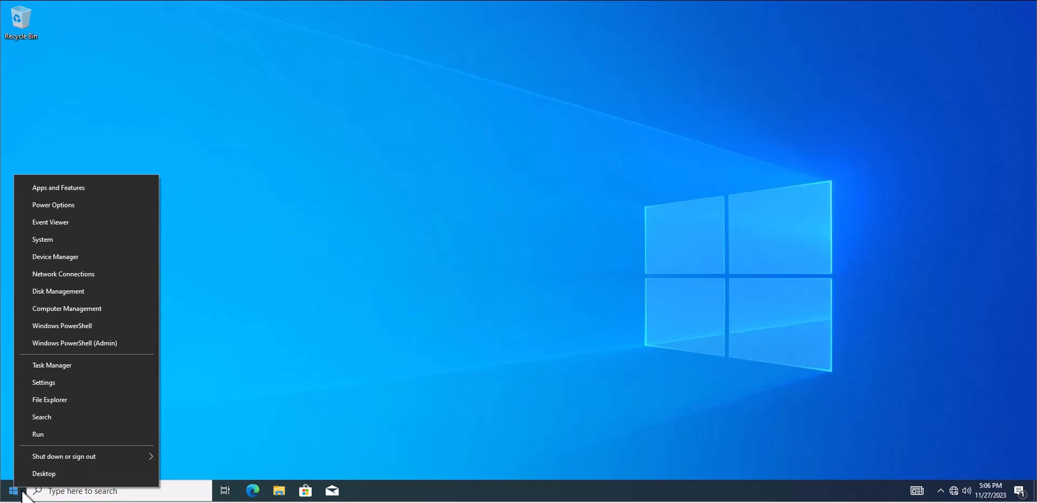
left_click(47, 426)
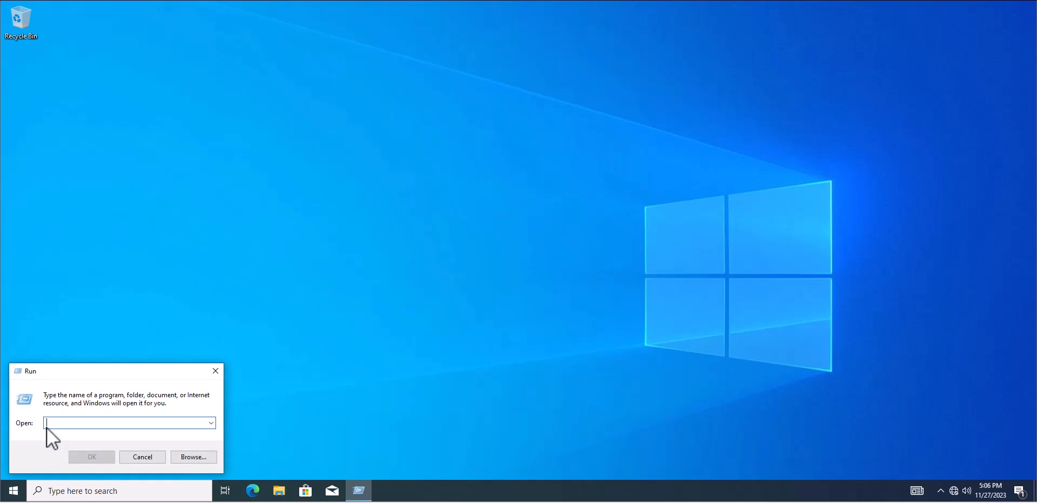
left_click(147, 462)
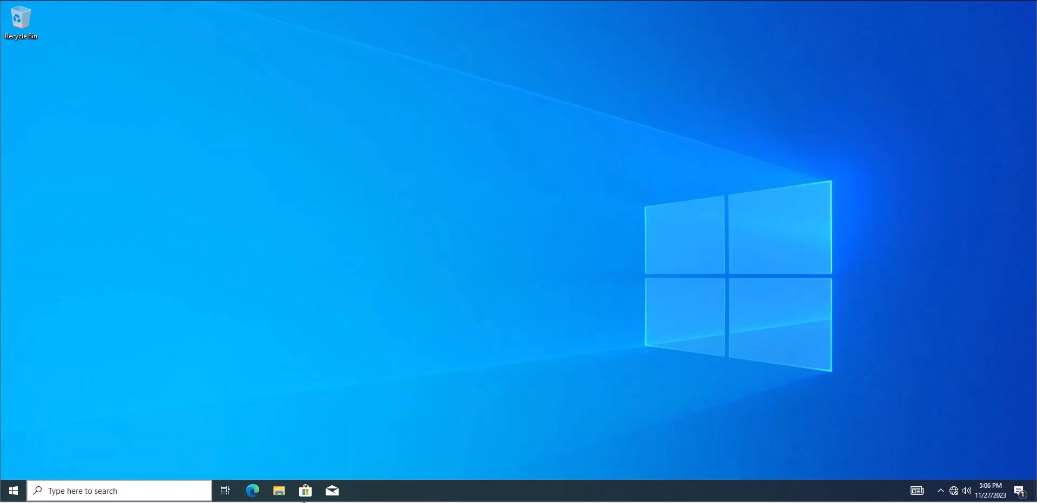
Test opening the Microsoft Store from its pinned shortcut and from a search for "micros", dismissing any notices
left_click(305, 494)
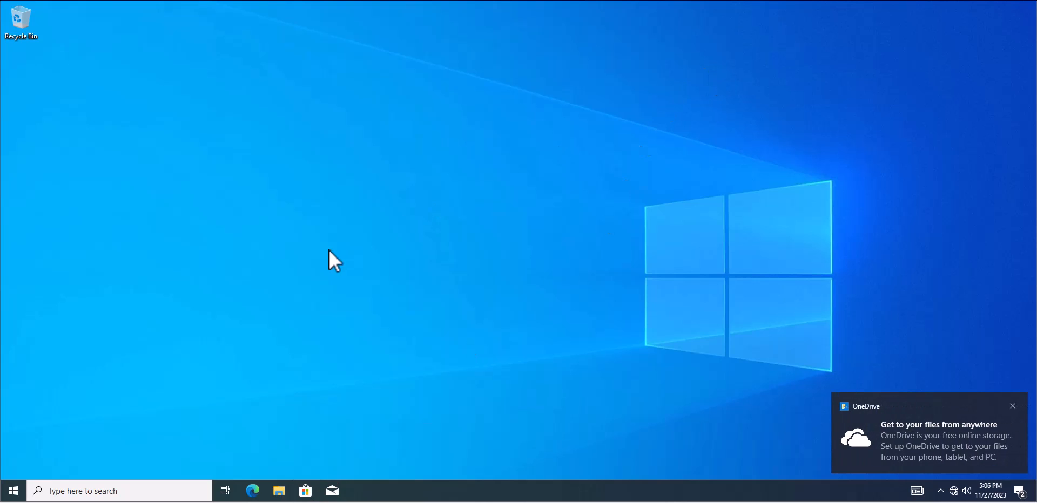
left_click(1012, 406)
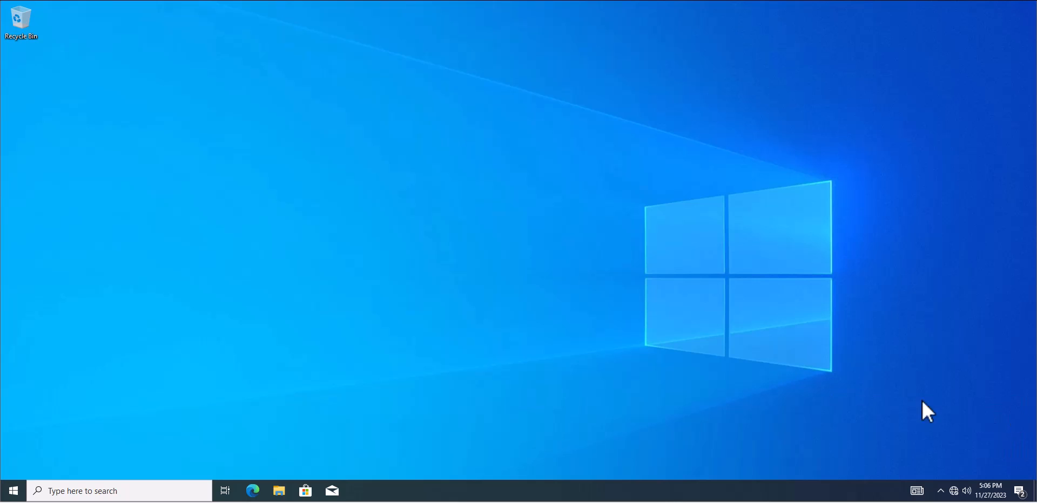
left_click(14, 492)
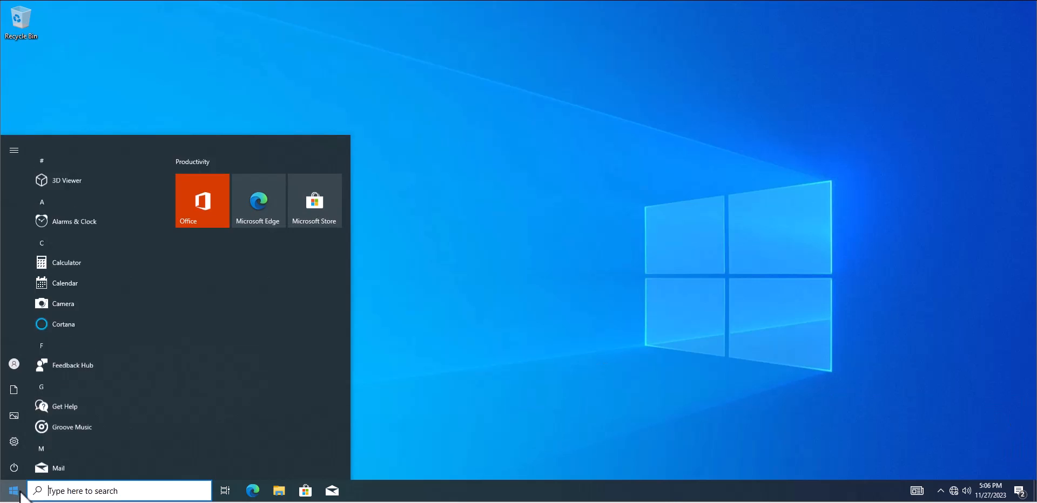
left_click(84, 491)
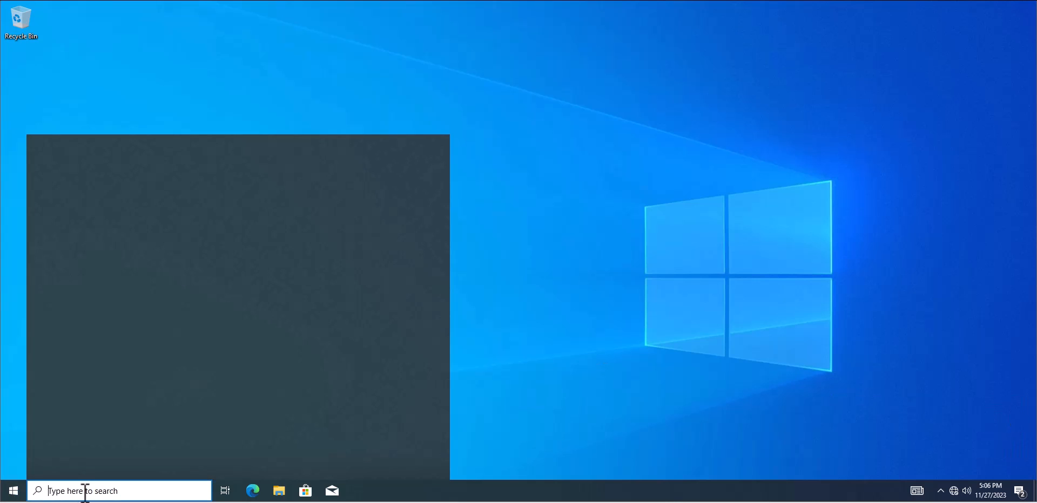
type("mic")
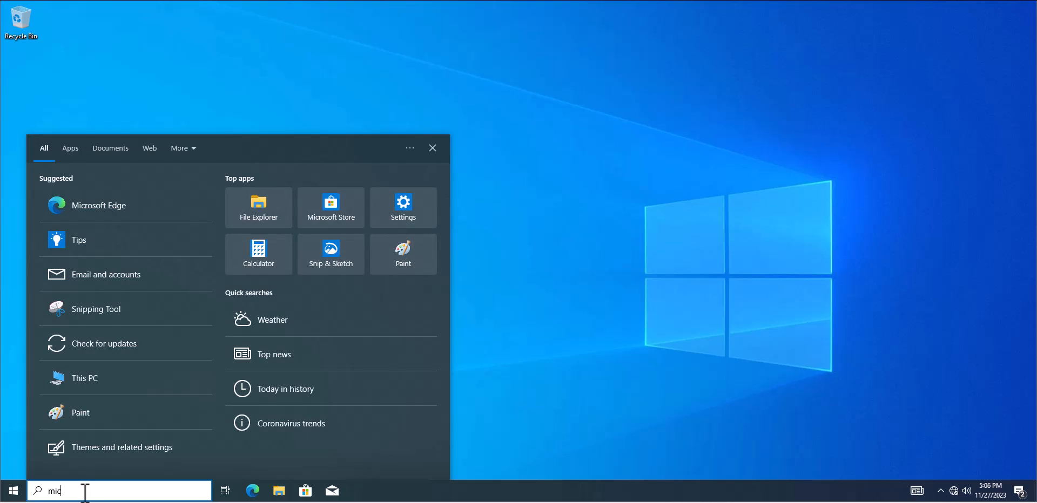
type("ros")
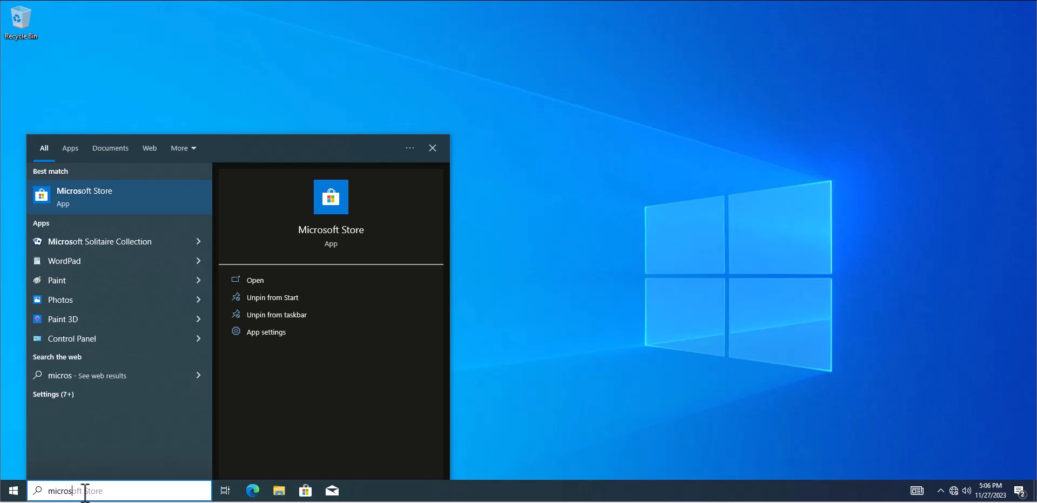
left_click(103, 189)
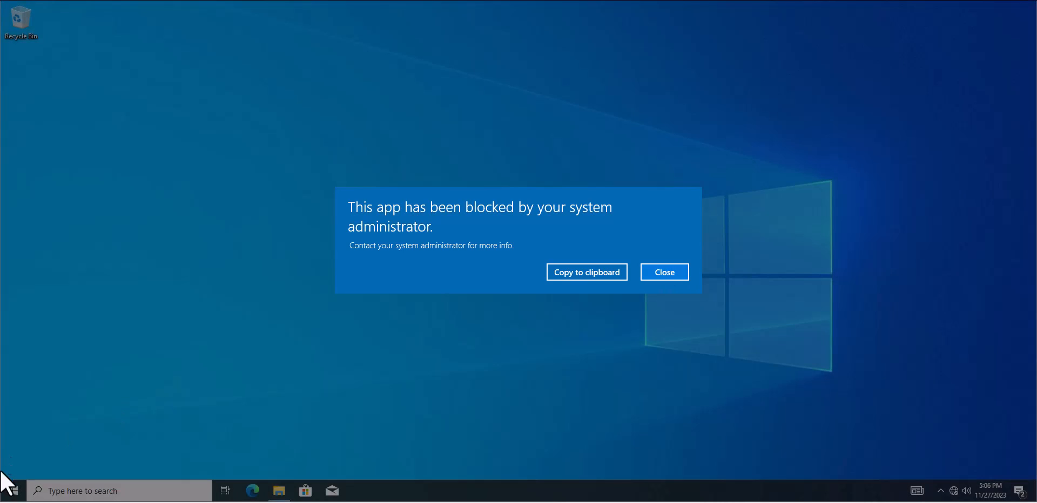
left_click(657, 271)
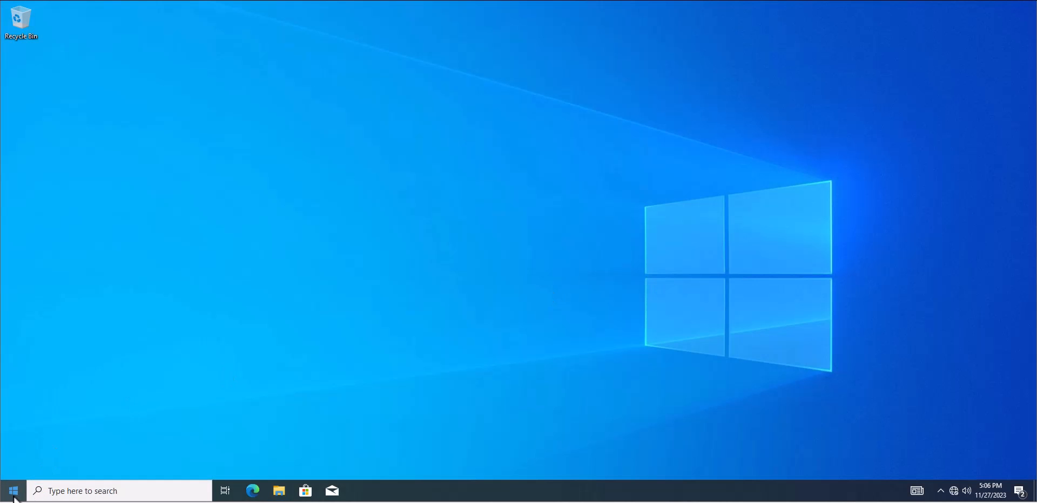
Open a Command Prompt window on the client by running cmd
right_click(12, 489)
left_click(42, 444)
type("cmd")
key("Return")
left_click(154, 138)
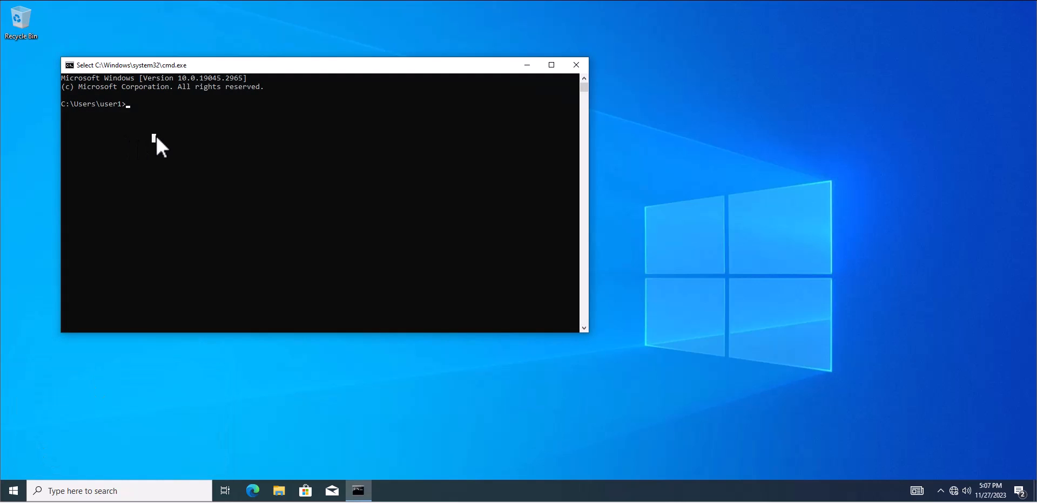
Generate the Resultant Set of Policy with the rsop command and dismiss the Group Policy error
type("rsop")
key("Return")
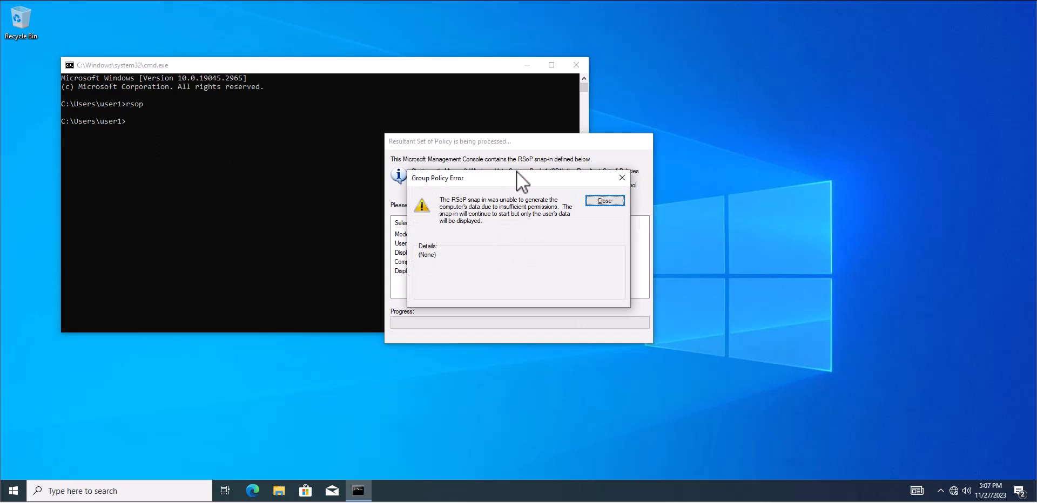
left_click(604, 200)
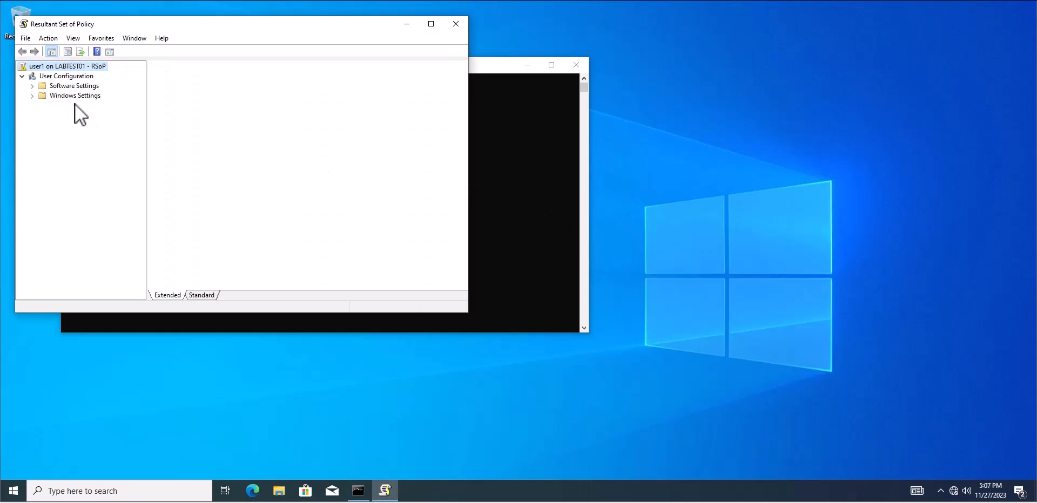
Examine the additional rules under the user's Windows Settings, Security Settings, Software Restriction Policies in a maximized Resultant Set of Policy window
left_click(32, 96)
left_click(55, 104)
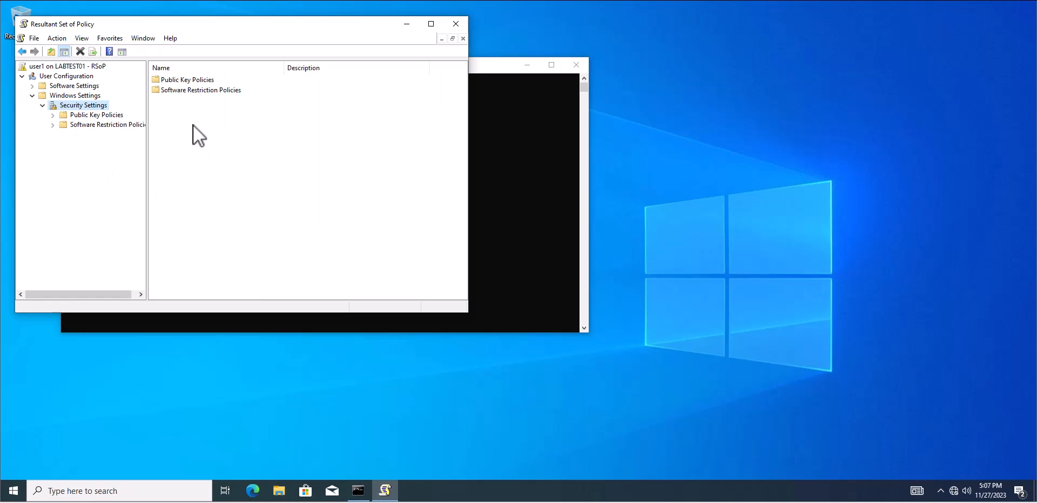
double_click(175, 91)
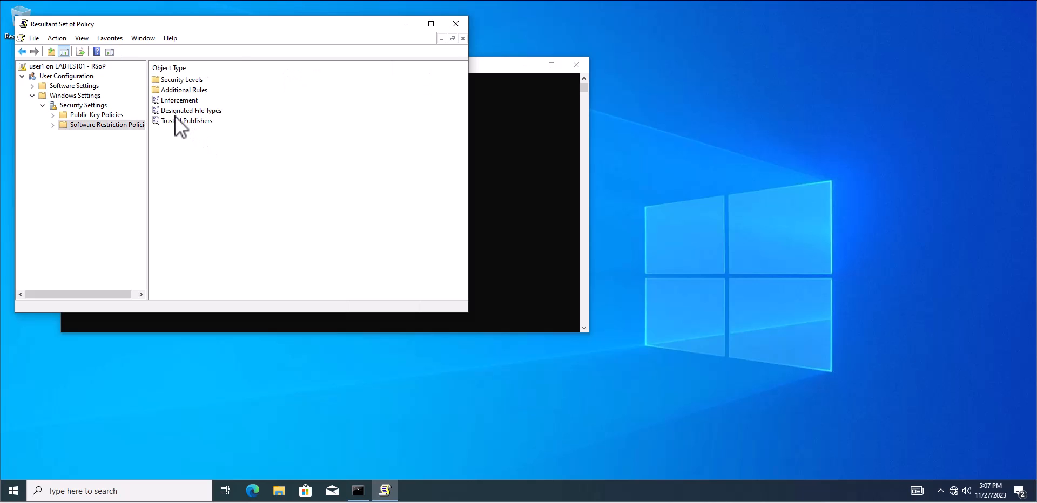
double_click(175, 92)
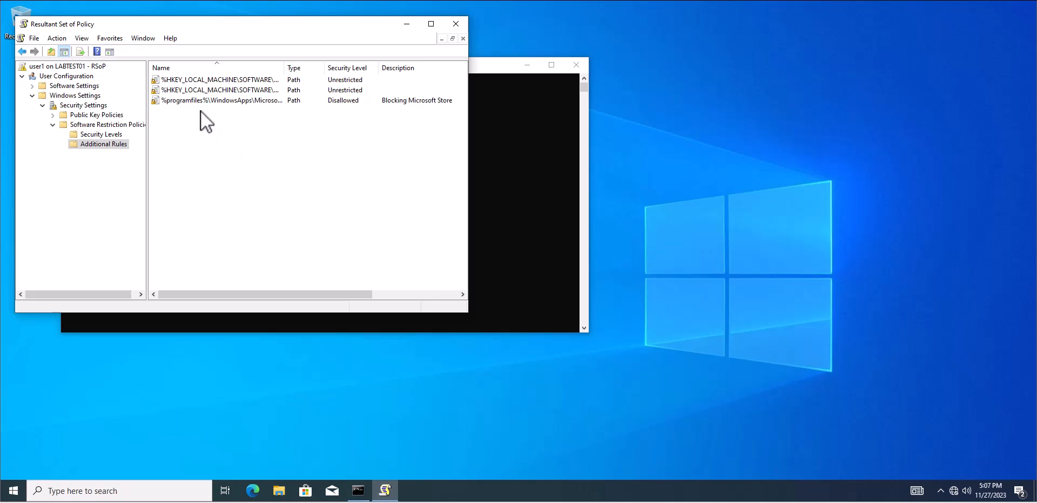
left_click(431, 24)
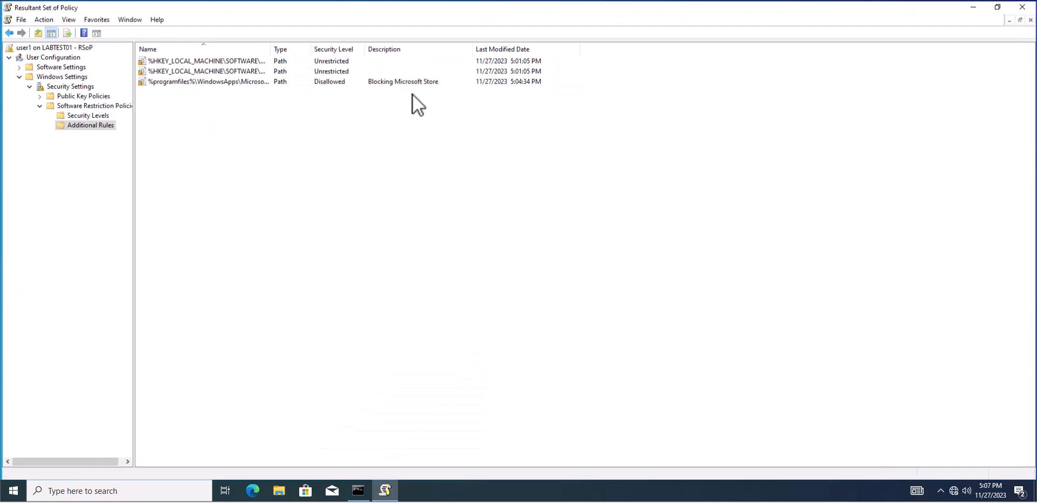